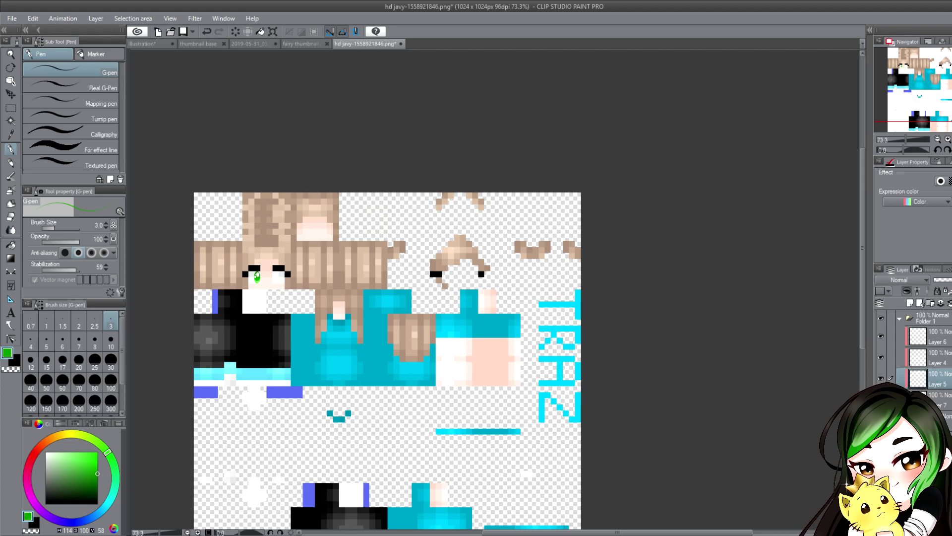
# Zoom the hd javy reference canvas from 73.3% to about 290% on the face
pyautogui.scroll(5, 636, 323)
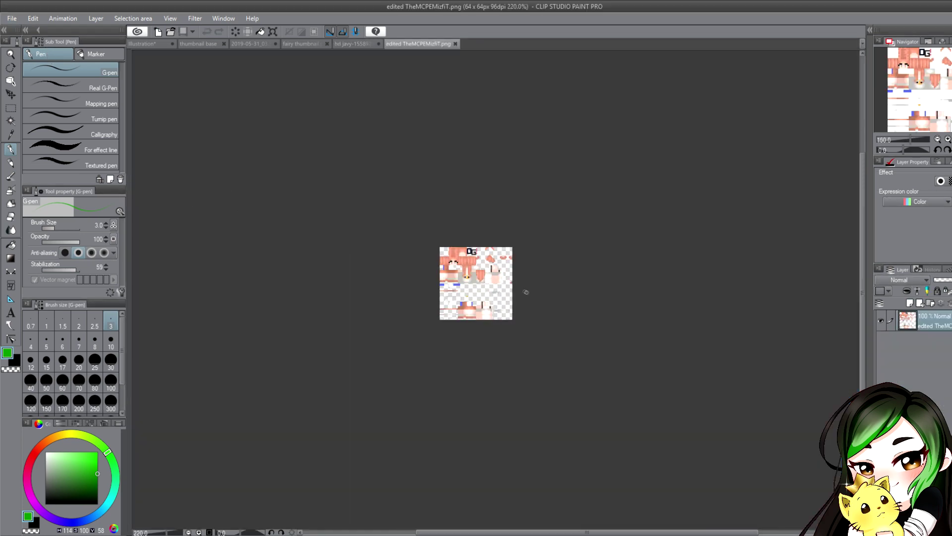
# Zoom in on the 64×64 edited TheMCPEMizfiT.png skin to inspect its face
pyautogui.scroll(6, 472, 259)
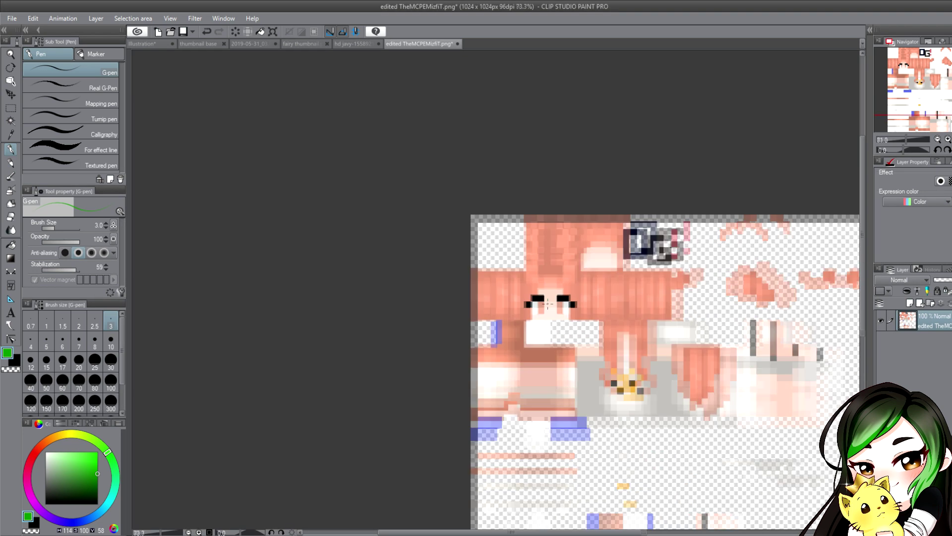
# Sketch a test green oval over the left eye, then undo it
pyautogui.scroll(8, 558, 314)
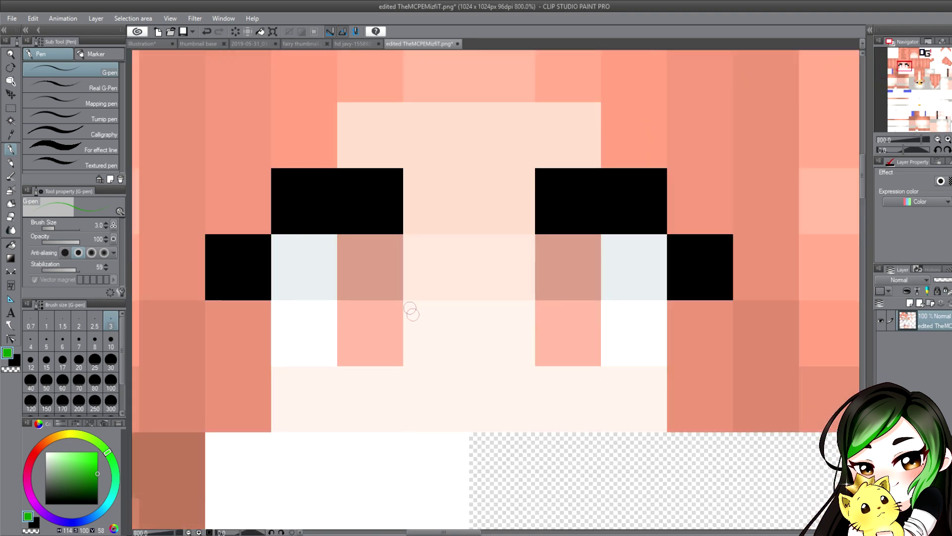
pyautogui.moveTo(369, 273); pyautogui.dragTo(370, 339)
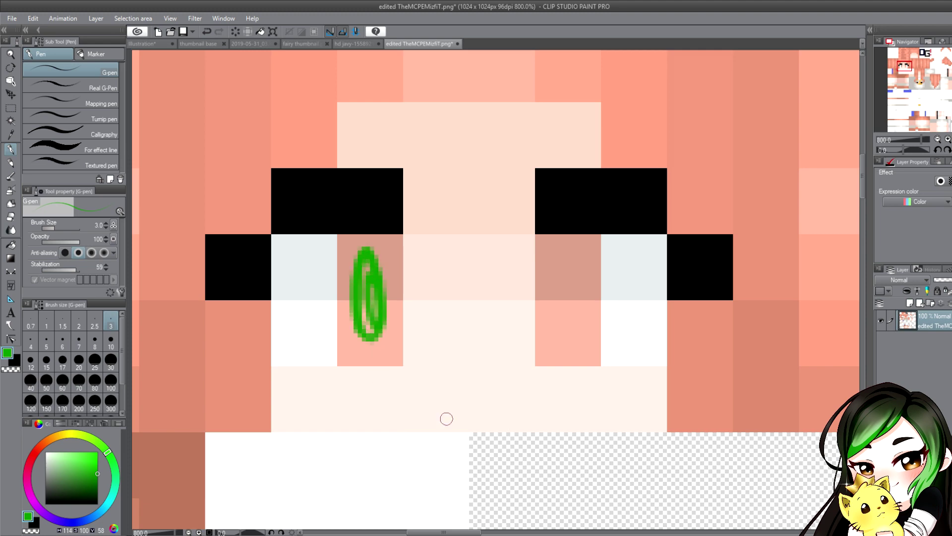
pyautogui.hotkey('ctrl', 'z')
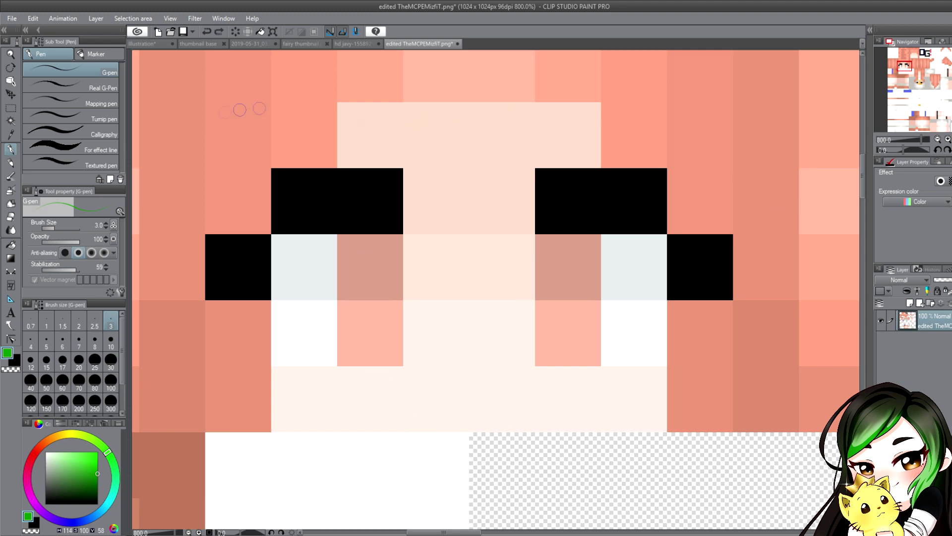
# Compare with the green-eyed hd javy reference, then add a new raster layer to the peach-haired skin
pyautogui.click(352, 43)
pyautogui.scroll(3, 300, 341)
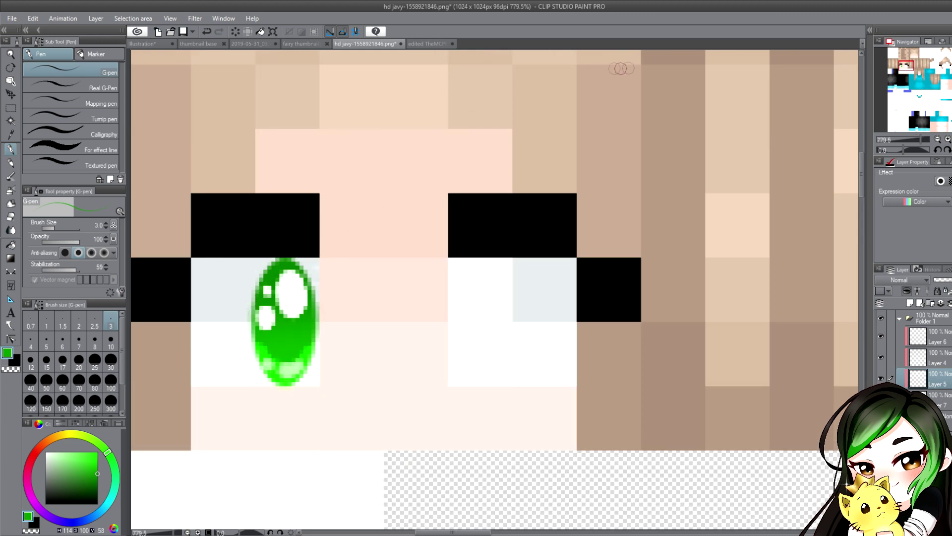
pyautogui.click(410, 45)
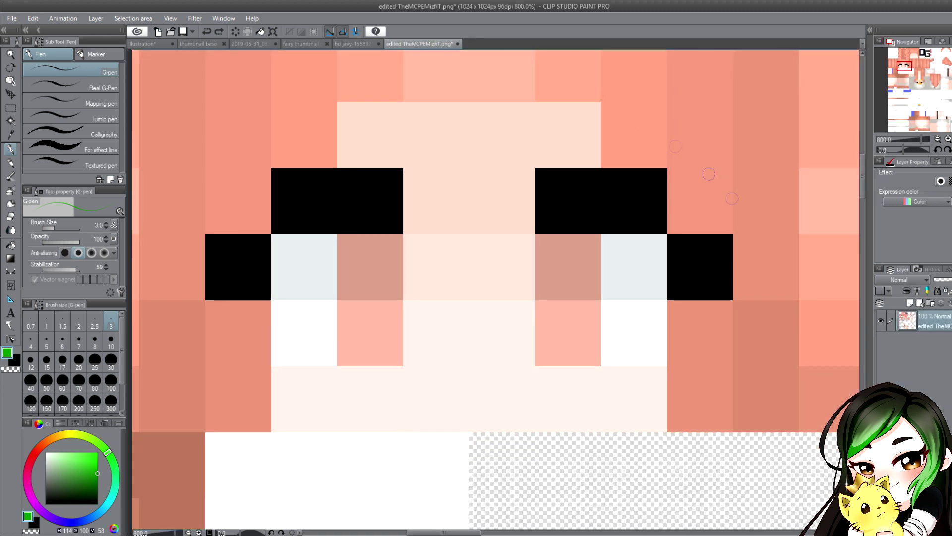
pyautogui.click(917, 304)
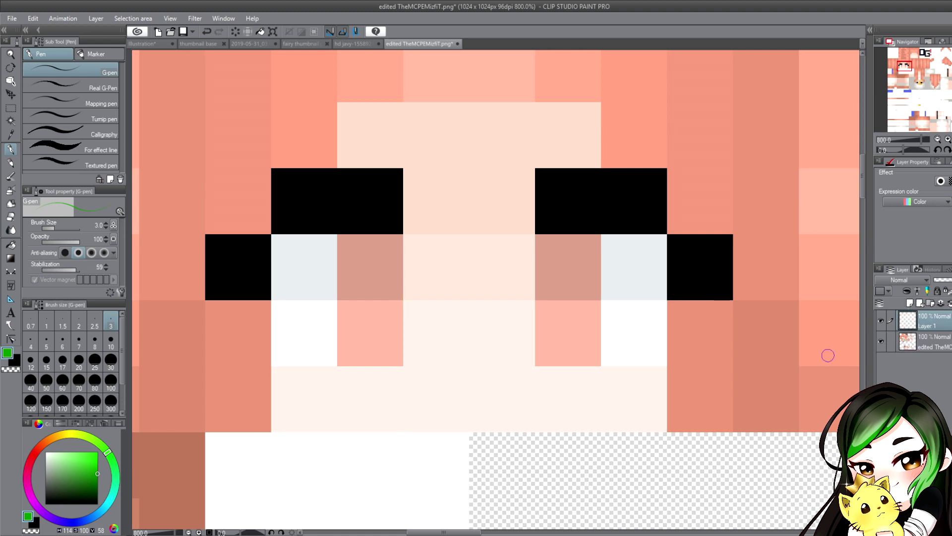
# Rectangle-select the left eye's pupil column and set the G-pen to size 10
pyautogui.click(10, 108)
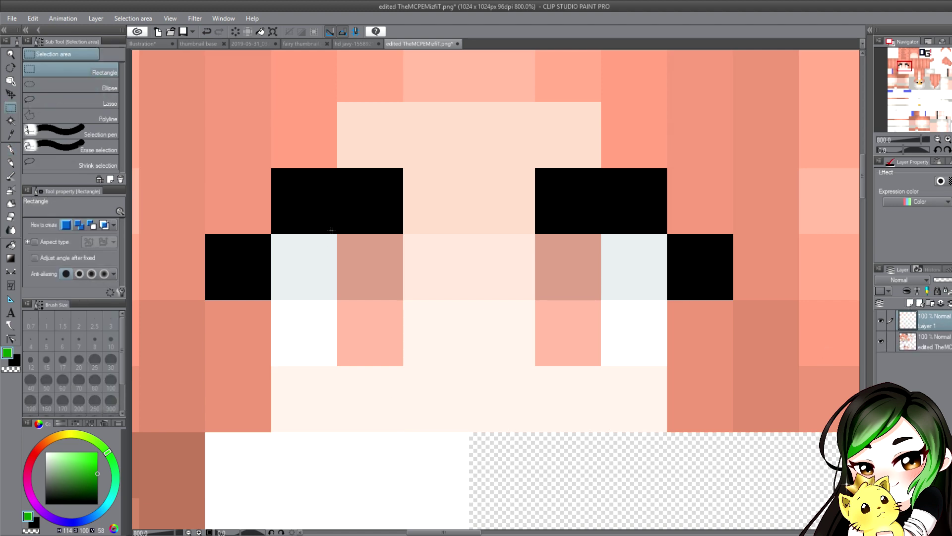
pyautogui.moveTo(324, 232); pyautogui.dragTo(403, 366)
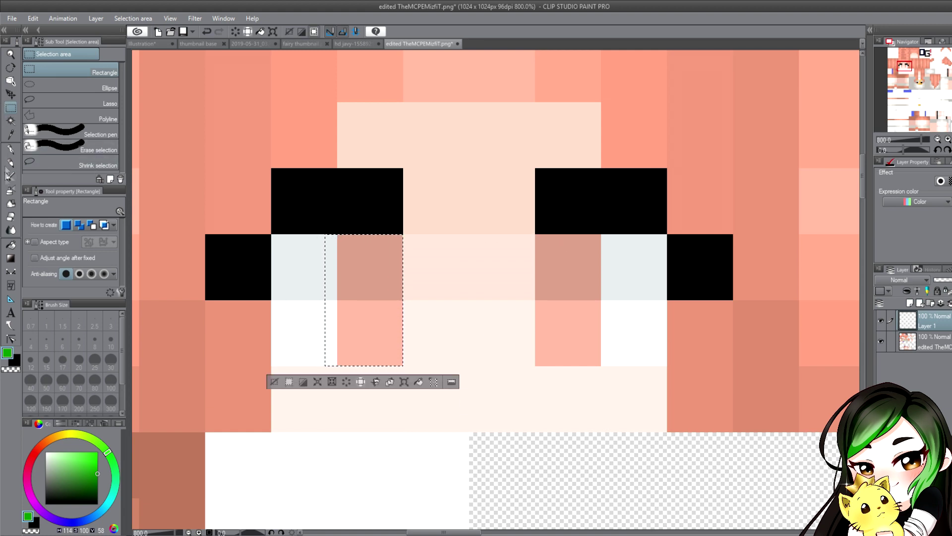
pyautogui.click(10, 150)
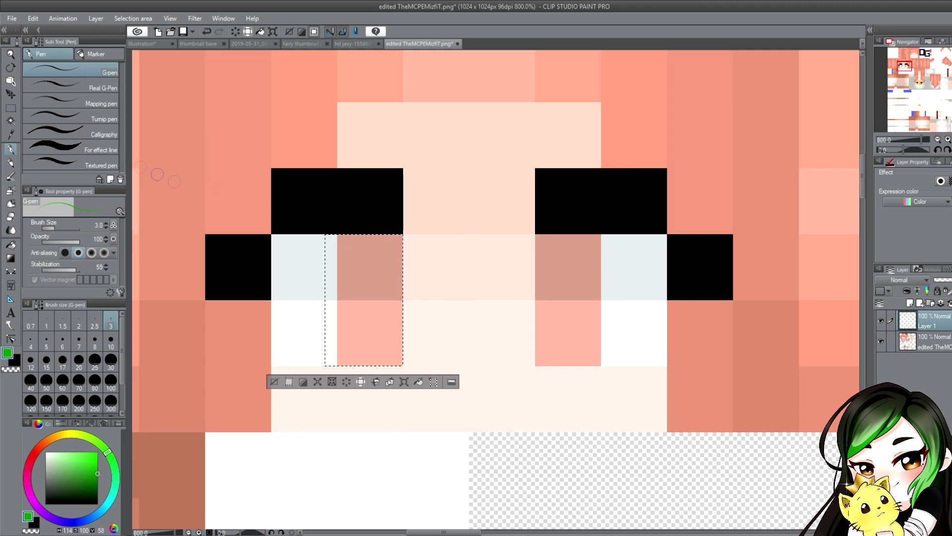
pyautogui.click(12, 108)
pyautogui.click(339, 236)
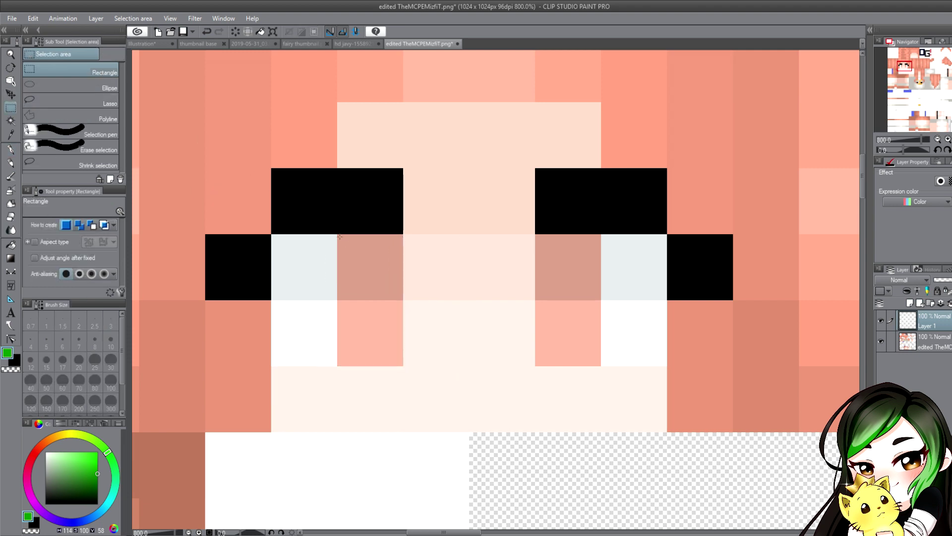
pyautogui.moveTo(402, 363); pyautogui.dragTo(402, 365)
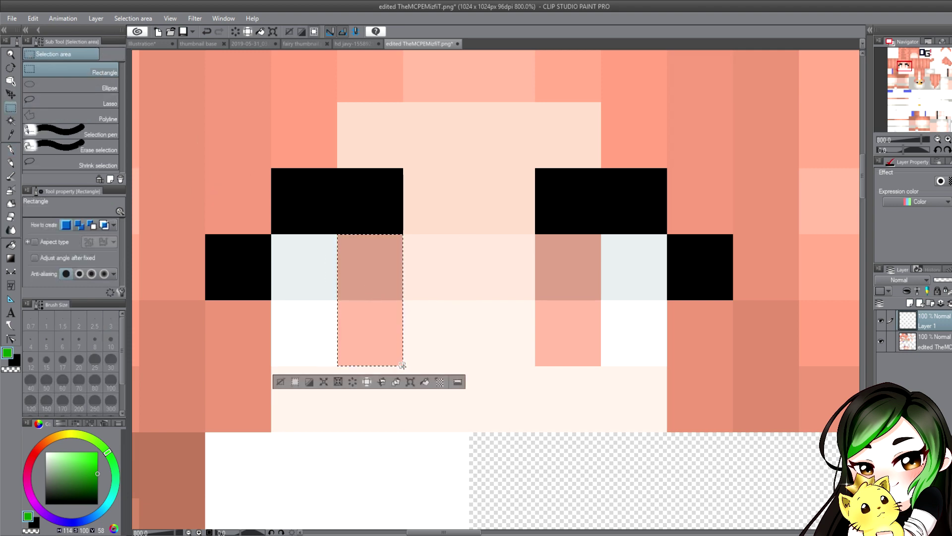
pyautogui.click(11, 149)
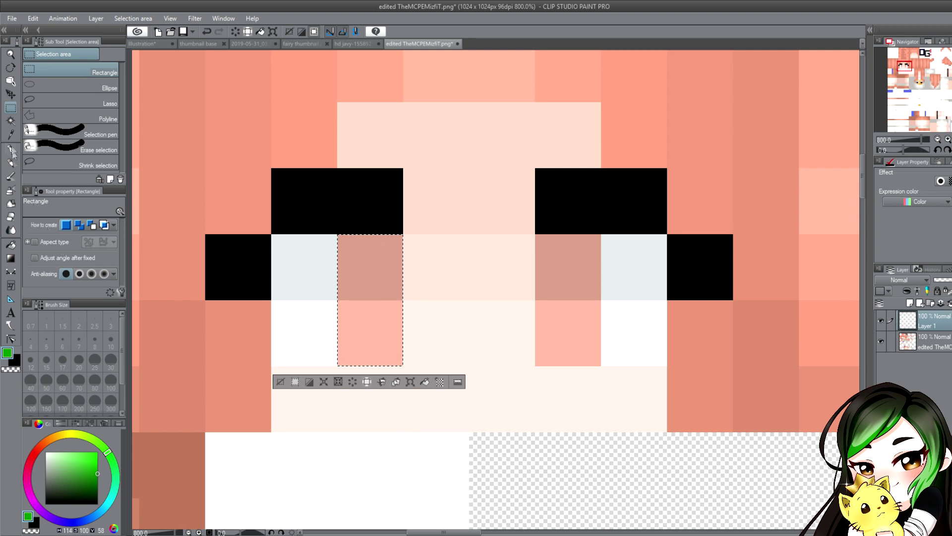
pyautogui.click(110, 342)
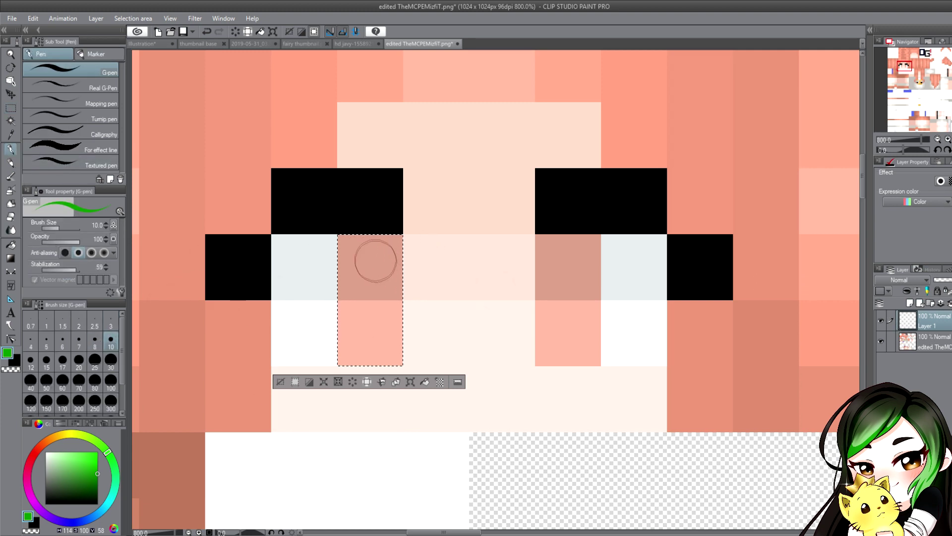
# Paint a green rounded pupil with a size-15 G-pen and nudge it down one pixel
pyautogui.click(46, 360)
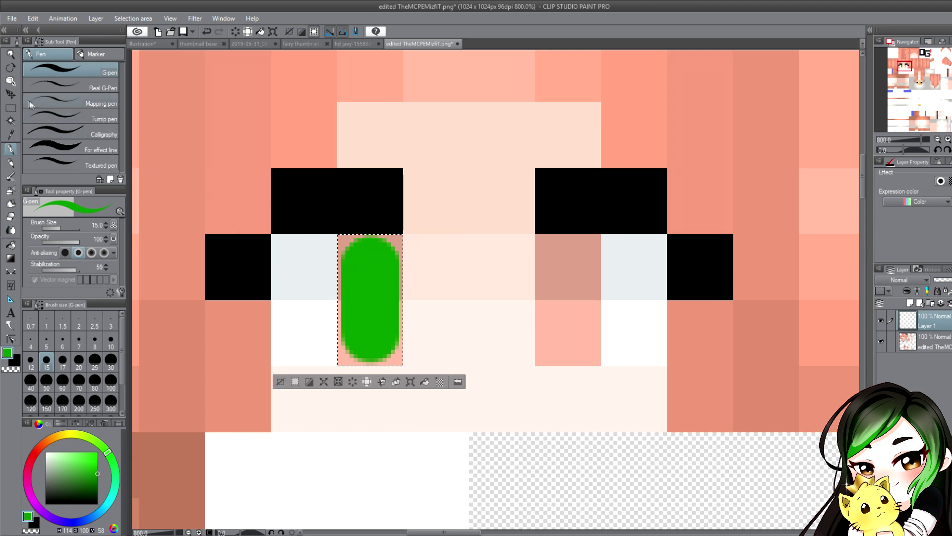
pyautogui.press('k')
pyautogui.press('Down')
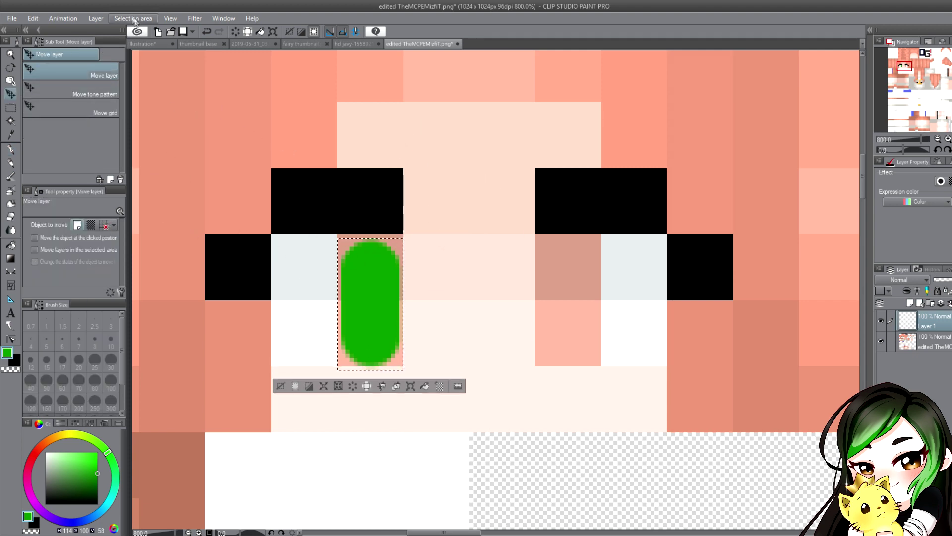
# Deselect, nudge the green pupil up one pixel, and stretch it wider on both sides
pyautogui.hotkey('ctrl', 'd')
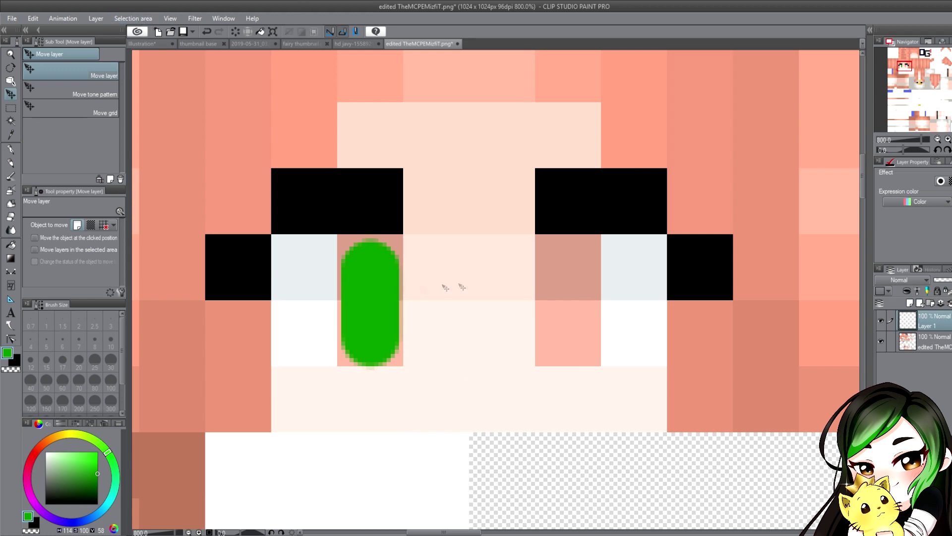
pyautogui.press('Up')
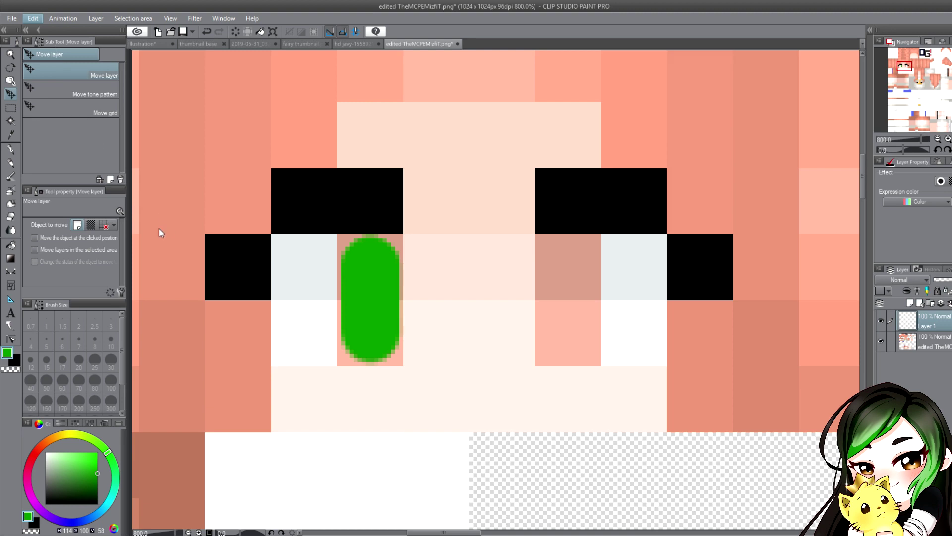
pyautogui.hotkey('ctrl', 't')
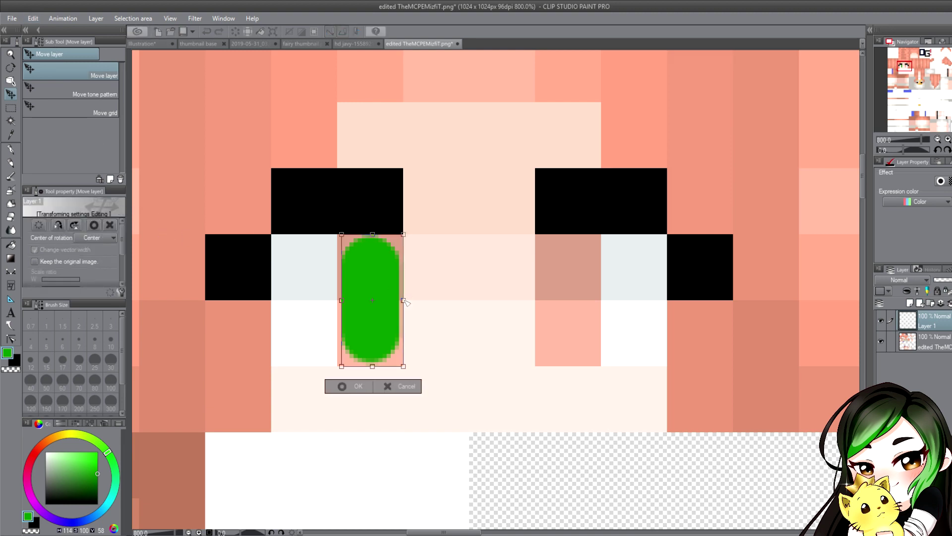
pyautogui.moveTo(404, 300); pyautogui.dragTo(408, 300)
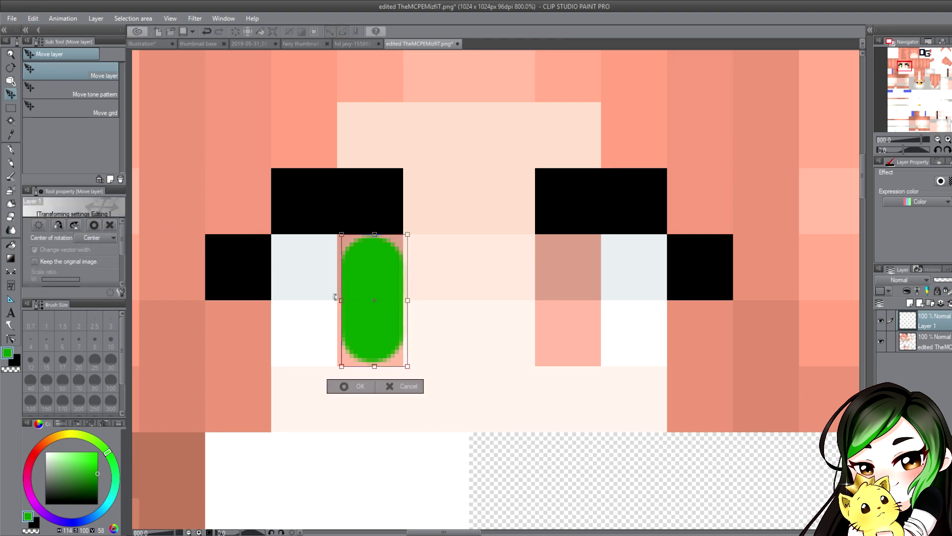
pyautogui.moveTo(341, 300); pyautogui.dragTo(338, 300)
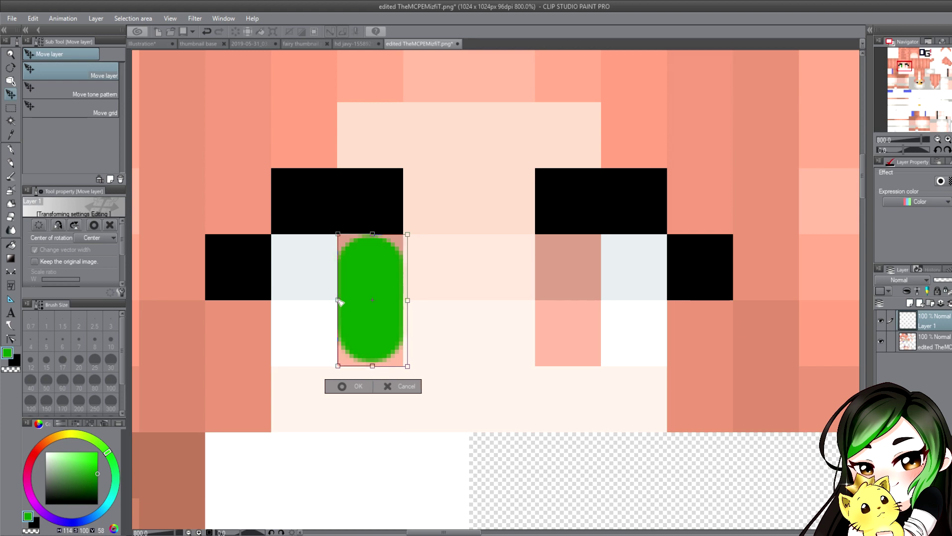
pyautogui.click(349, 386)
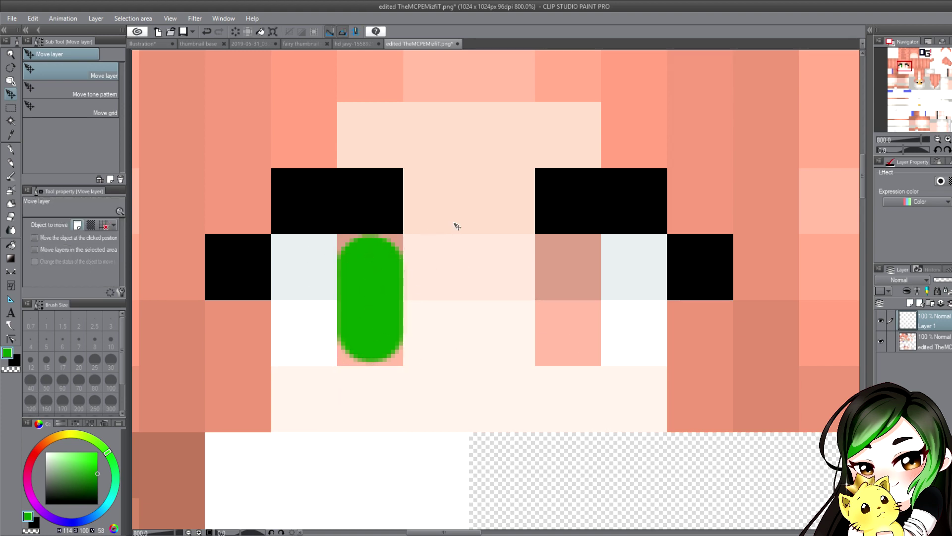
# Add a new layer and check the green-eyed reference before returning to the Minecraft skin
pyautogui.click(909, 303)
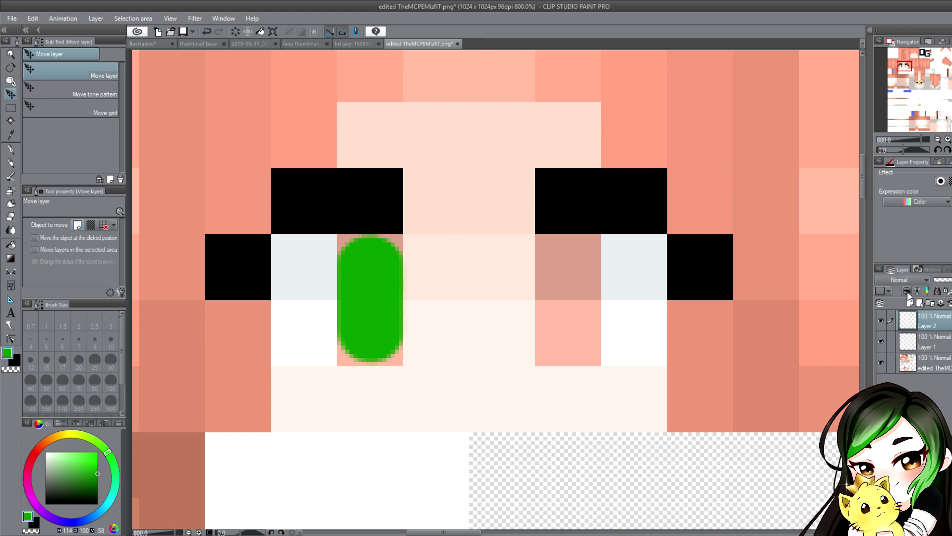
pyautogui.click(353, 43)
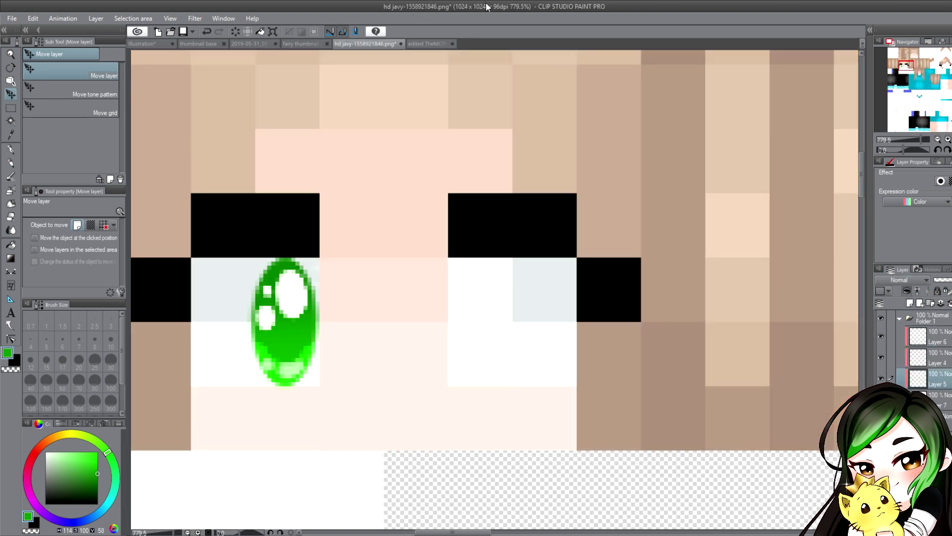
pyautogui.click(424, 45)
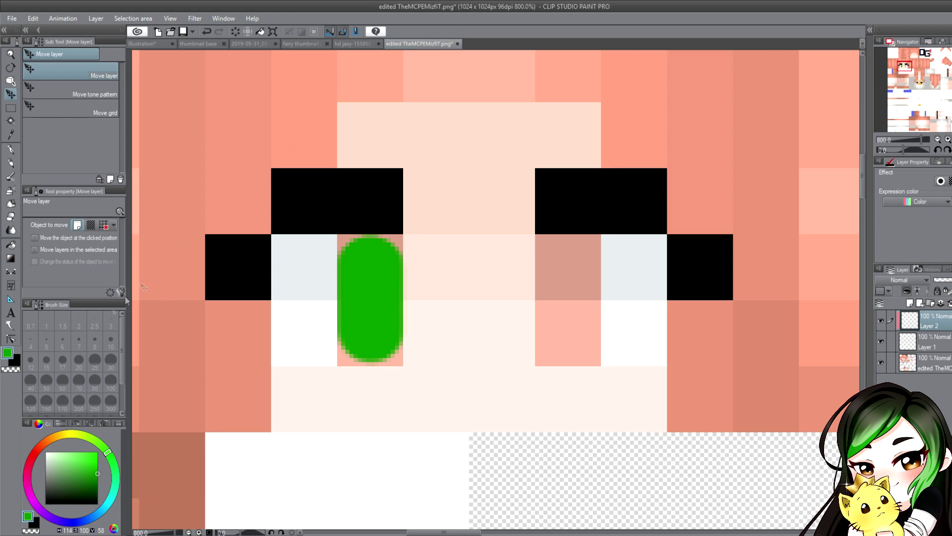
# Cover the green pupil with light pink sampled from the eye area using the G-pen
pyautogui.keyDown('alt'); pyautogui.click(556, 266); pyautogui.keyUp('alt')
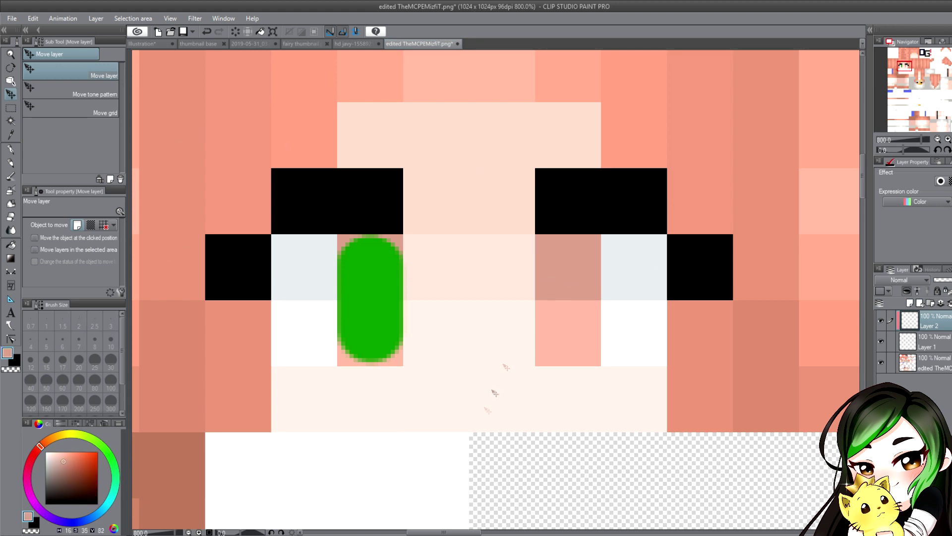
pyautogui.press('p')
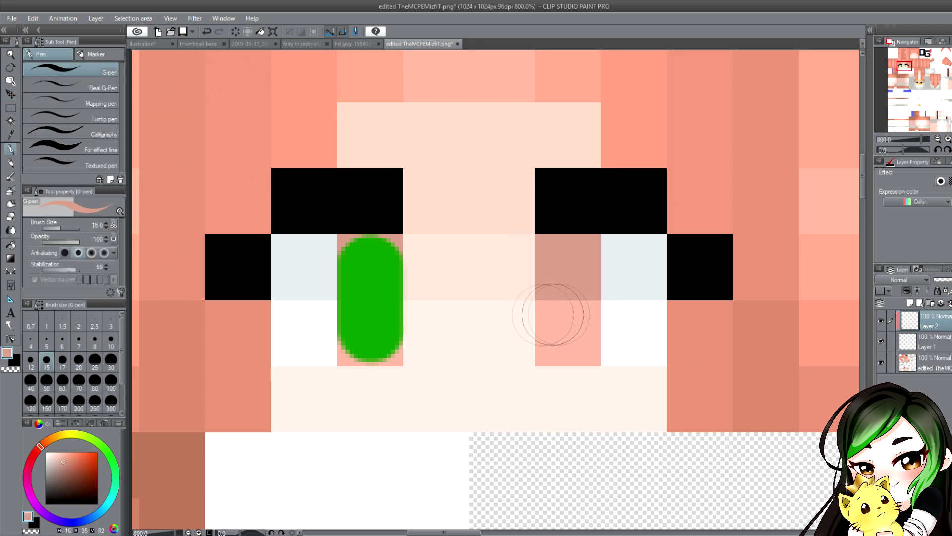
pyautogui.keyDown('alt'); pyautogui.click(560, 327); pyautogui.keyUp('alt')
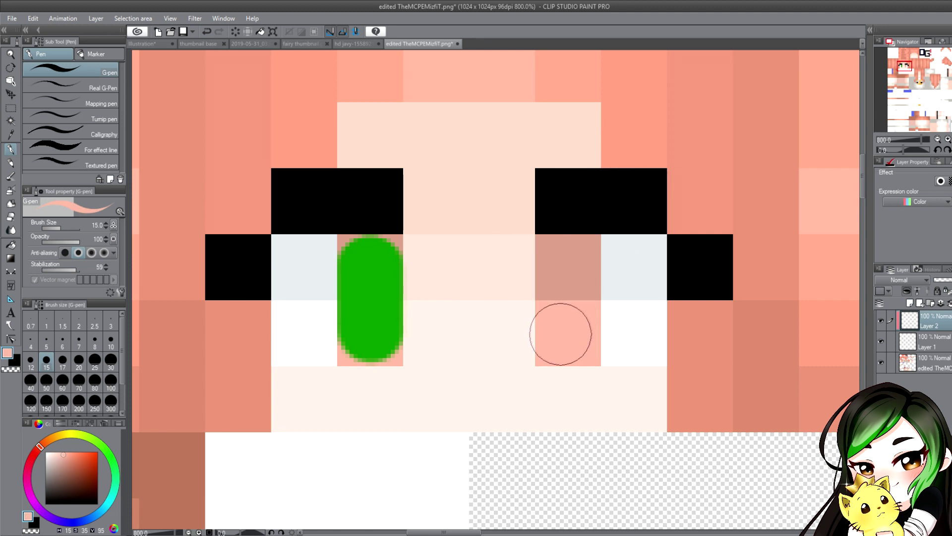
pyautogui.moveTo(368, 401)
pyautogui.mouseDown()
pyautogui.moveTo(382, 313)
pyautogui.moveTo(372, 397)
pyautogui.mouseUp()
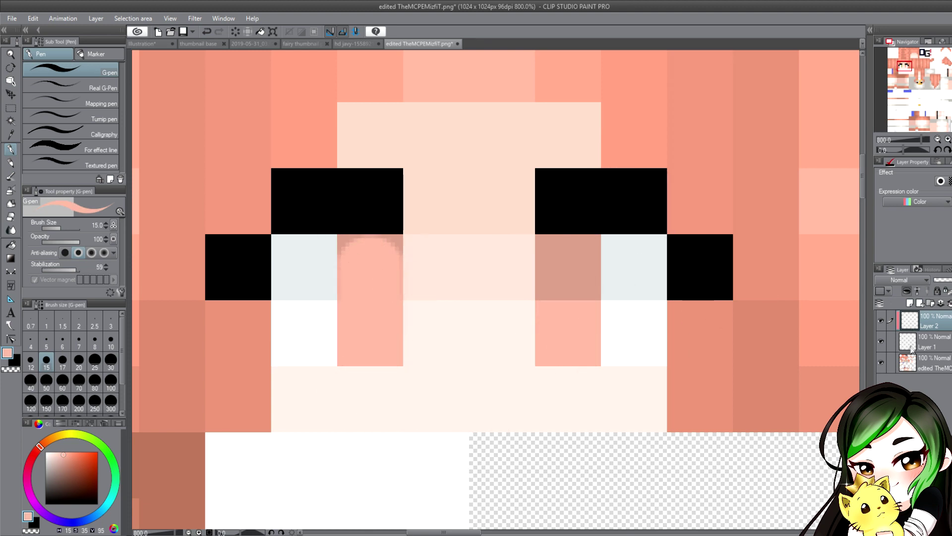
# Add a new layer directly above the base skin layer
pyautogui.click(918, 360)
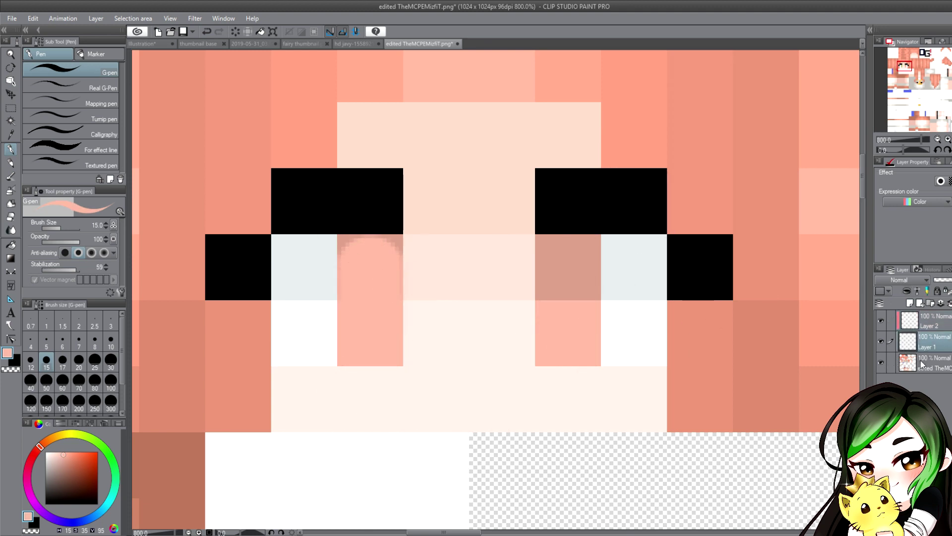
pyautogui.click(910, 303)
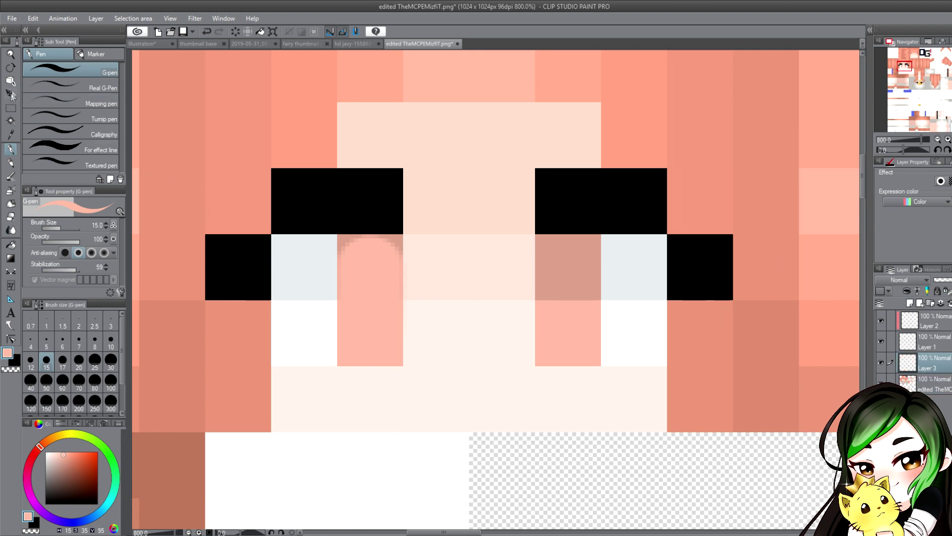
pyautogui.click(11, 107)
# Round the pink eye block's corners into a pill using sampled grey-blue and white
pyautogui.moveTo(308, 234); pyautogui.dragTo(404, 365)
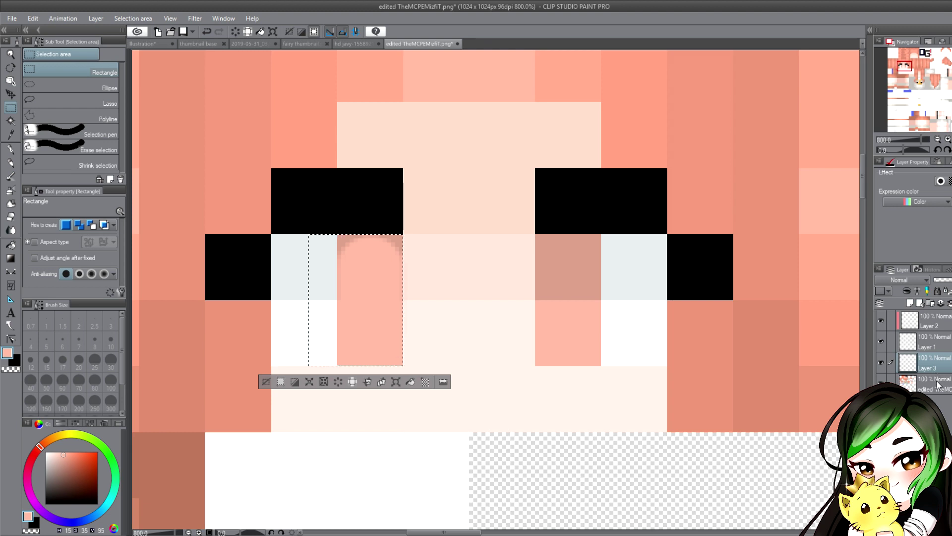
pyautogui.keyDown('alt'); pyautogui.click(281, 236); pyautogui.keyUp('alt')
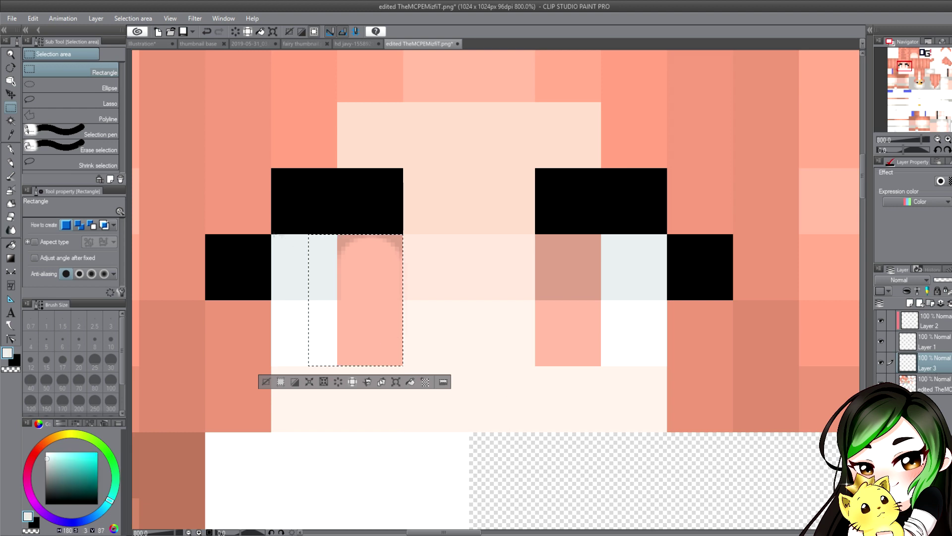
pyautogui.click(11, 149)
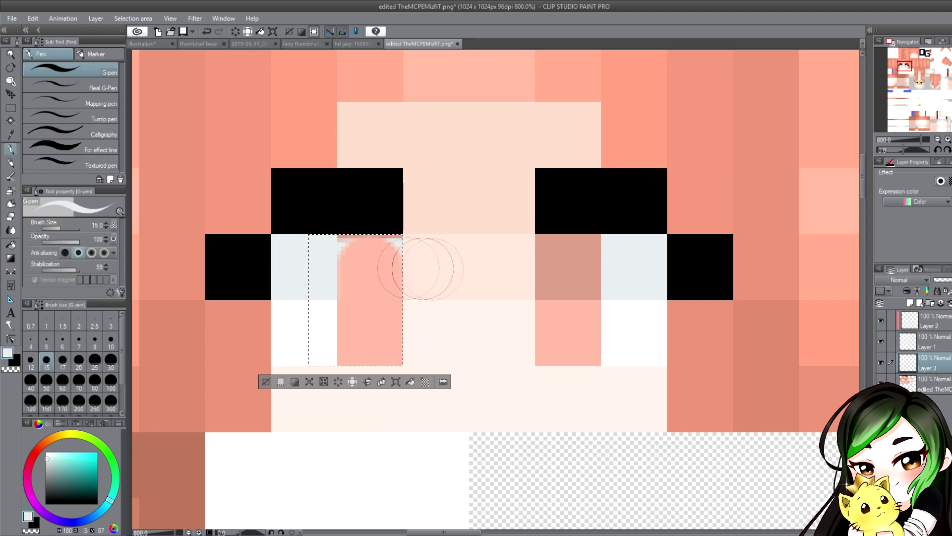
pyautogui.moveTo(283, 266); pyautogui.dragTo(361, 250)
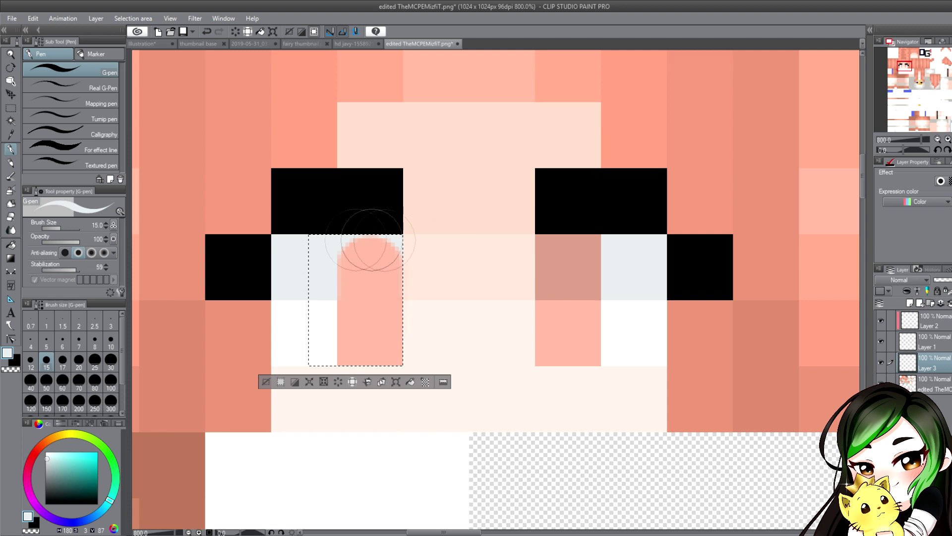
pyautogui.keyDown('alt'); pyautogui.click(325, 341); pyautogui.keyUp('alt')
pyautogui.moveTo(442, 333)
pyautogui.mouseDown()
pyautogui.moveTo(365, 318)
pyautogui.moveTo(292, 347)
pyautogui.mouseUp()
pyautogui.keyDown('alt'); pyautogui.click(324, 278); pyautogui.keyUp('alt')
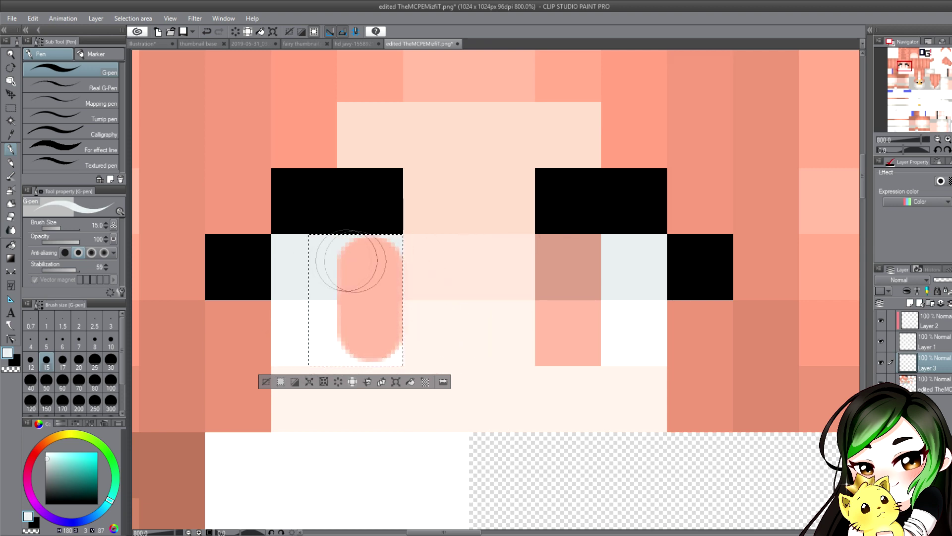
pyautogui.moveTo(401, 268); pyautogui.dragTo(358, 259)
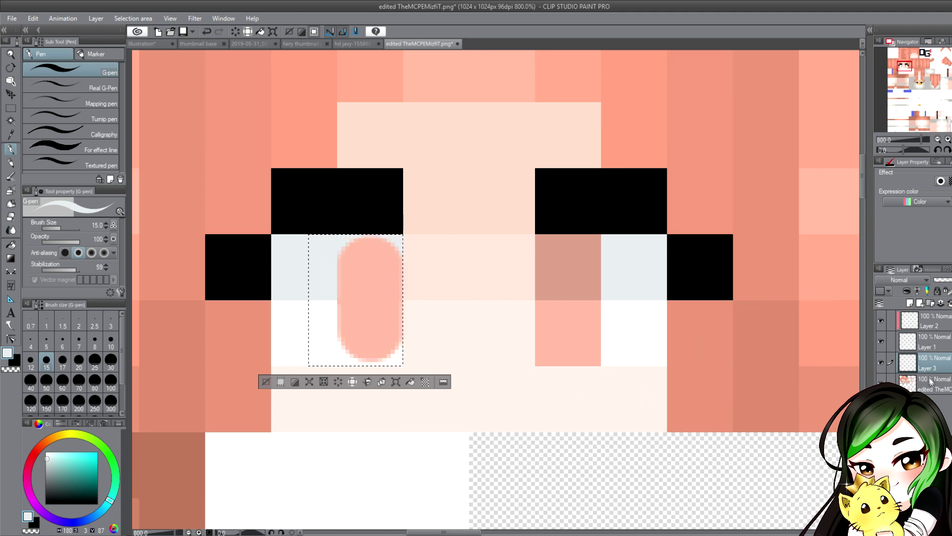
# Deselect and shift the pink eye pill slightly left together with Layer 1
pyautogui.click(938, 328)
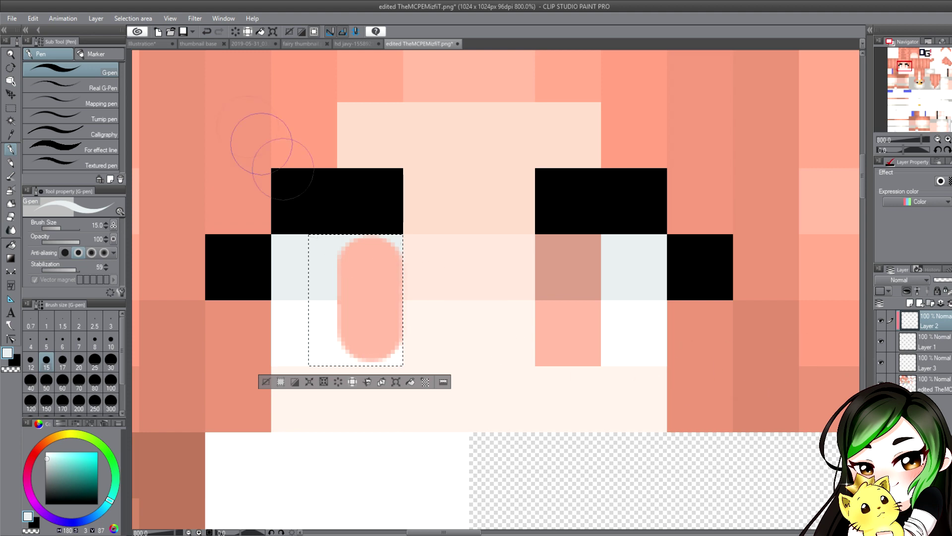
pyautogui.click(266, 381)
pyautogui.click(888, 340)
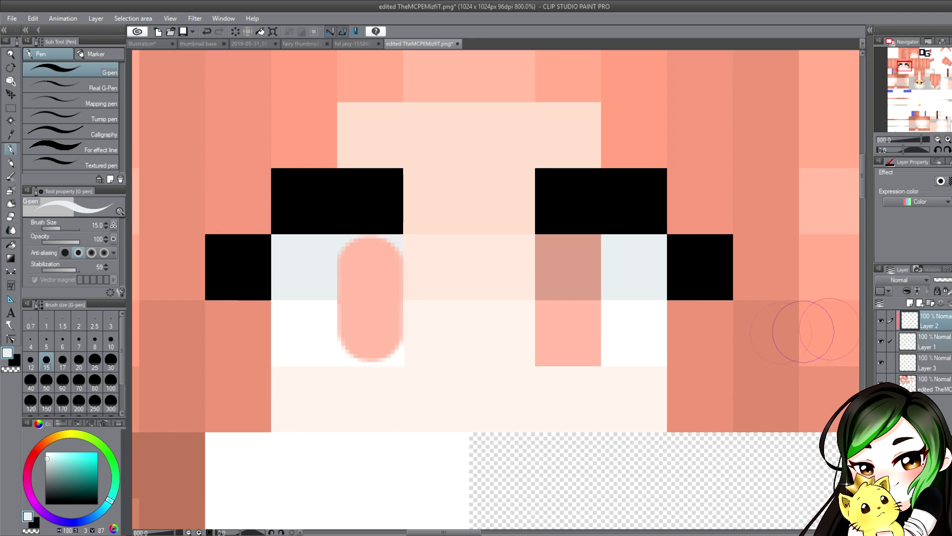
pyautogui.click(10, 95)
pyautogui.moveTo(485, 244); pyautogui.dragTo(481, 244)
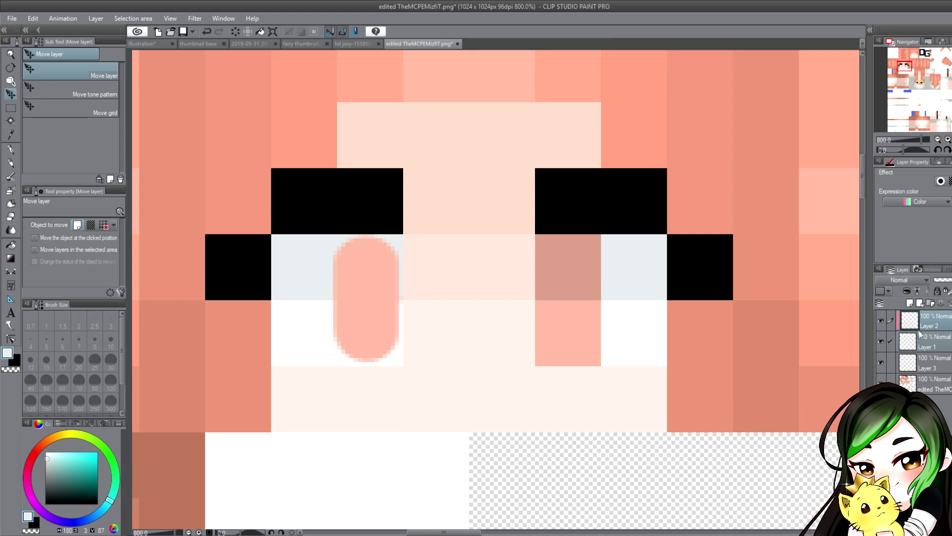
# Delete Layer 2 and add a new empty layer on top
pyautogui.hotkey('ctrl', 'e')
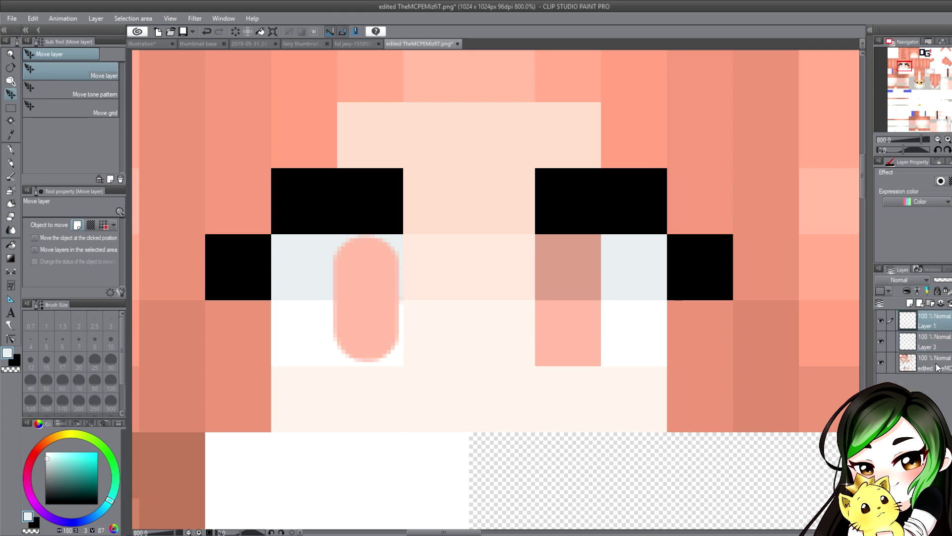
pyautogui.click(910, 303)
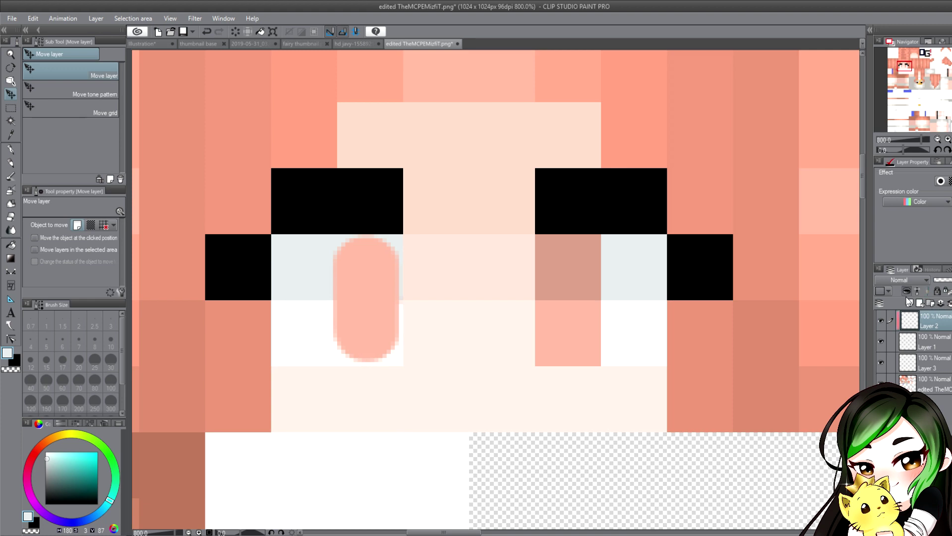
pyautogui.keyDown('alt'); pyautogui.click(564, 256); pyautogui.keyUp('alt')
# Shade the upper part of the left eye pill darker pink with a size-12 G-pen
pyautogui.click(11, 150)
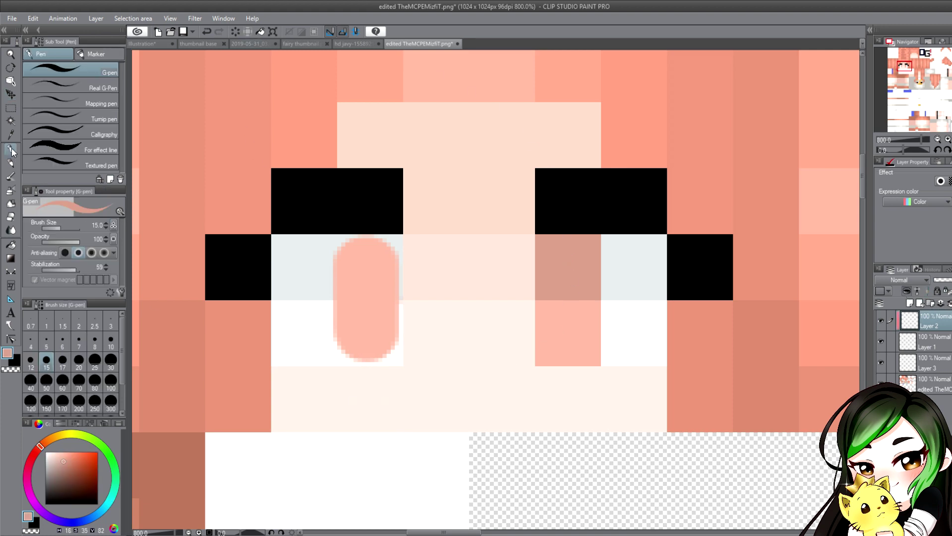
pyautogui.click(32, 361)
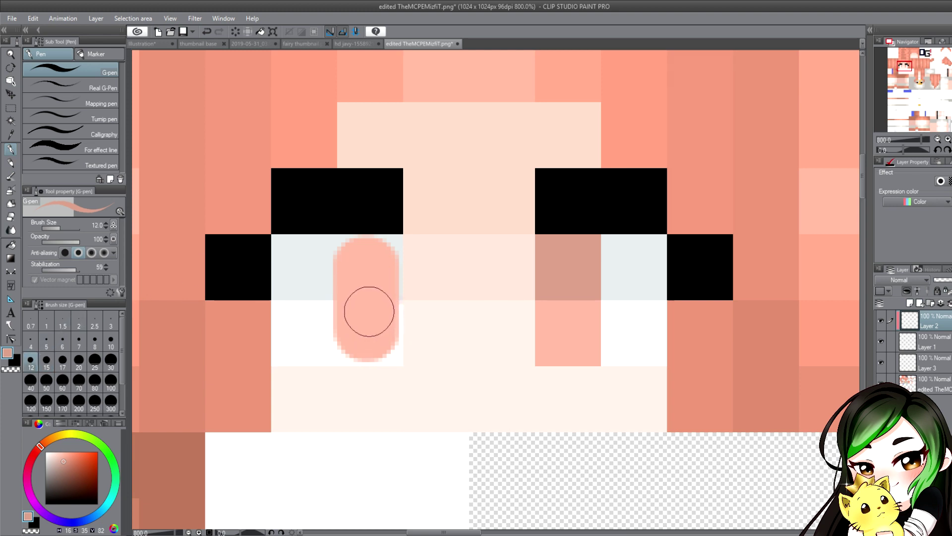
pyautogui.click(369, 313)
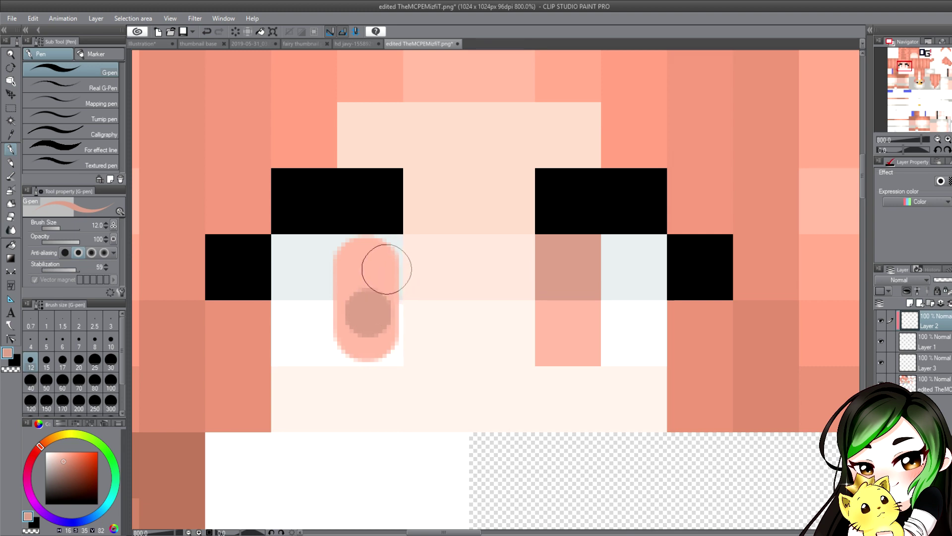
pyautogui.moveTo(368, 276)
pyautogui.mouseDown()
pyautogui.moveTo(381, 264)
pyautogui.moveTo(319, 281)
pyautogui.moveTo(397, 283)
pyautogui.moveTo(323, 287)
pyautogui.moveTo(394, 295)
pyautogui.moveTo(365, 304)
pyautogui.moveTo(366, 321)
pyautogui.mouseUp()
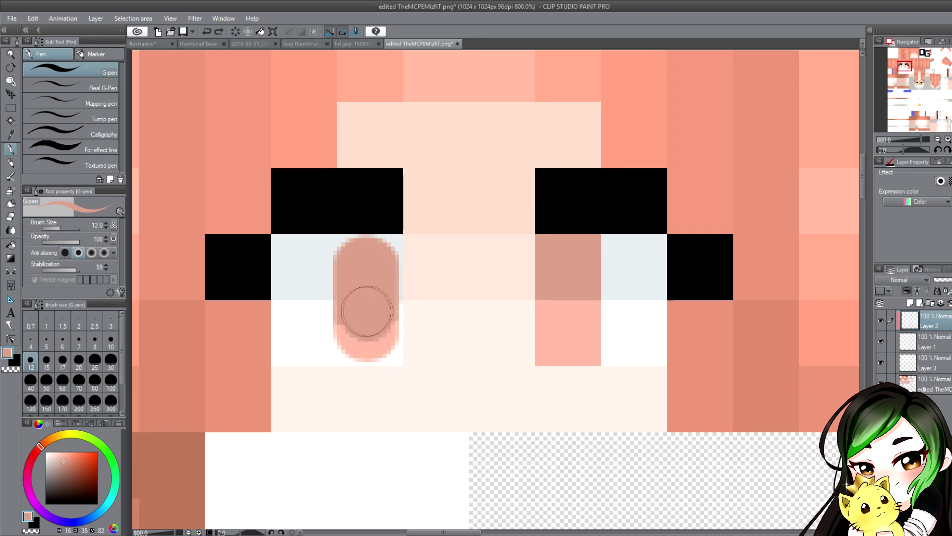
pyautogui.moveTo(366, 304); pyautogui.dragTo(352, 296)
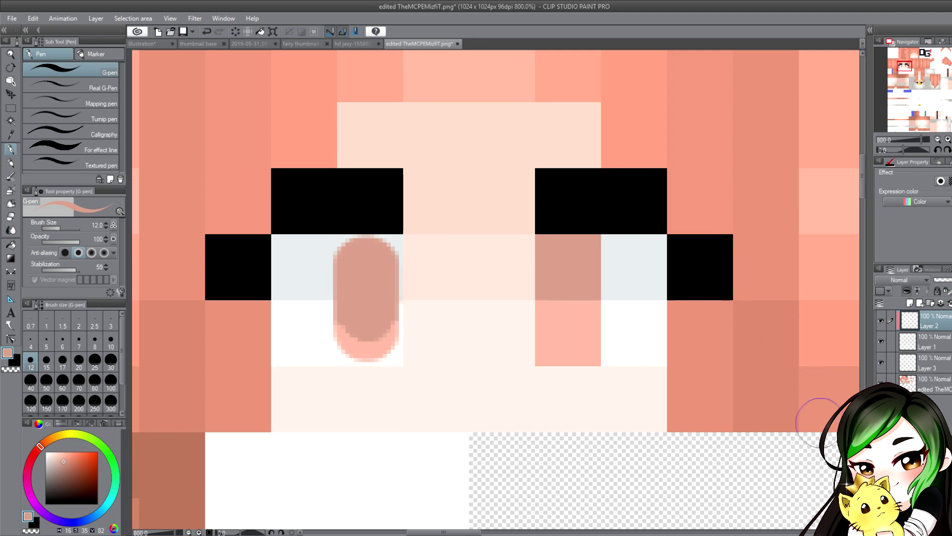
# Add a new Layer 4 clipped to the layer below
pyautogui.hotkey('ctrl', 'v')
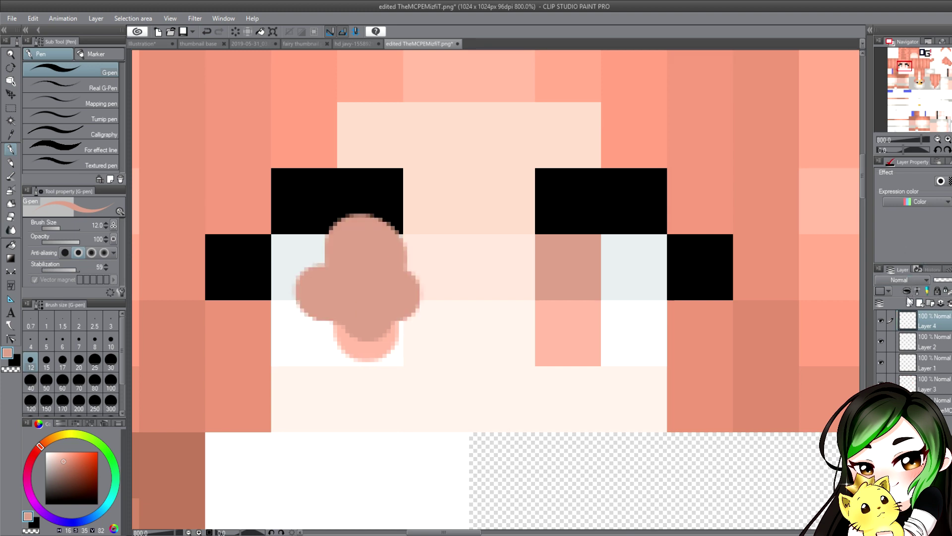
pyautogui.click(909, 297)
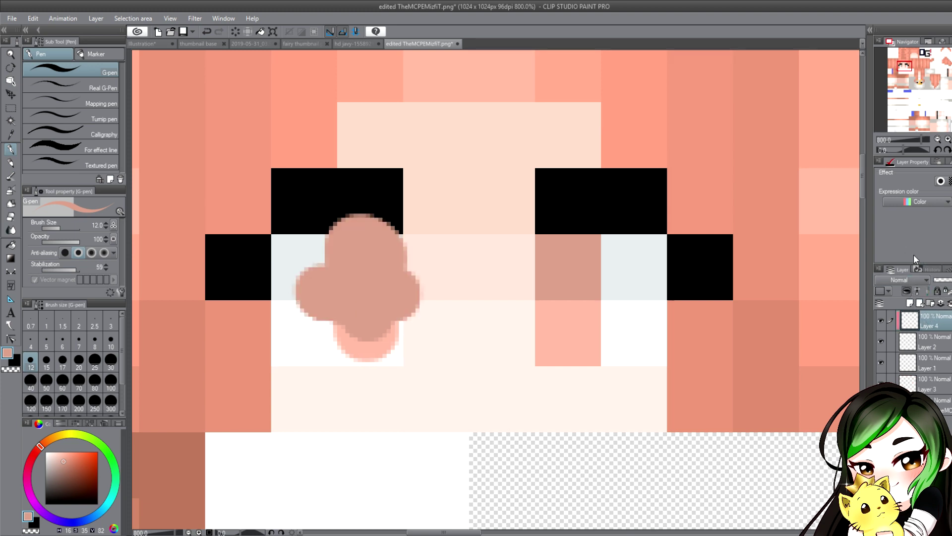
pyautogui.click(10, 259)
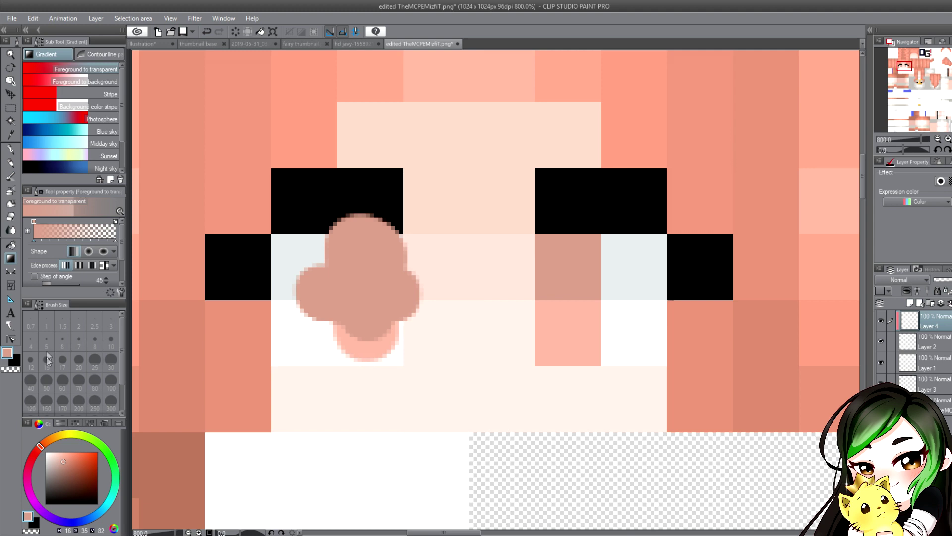
# Undo the gradient blob and paint a brown blob over the left eye with a size-25 hard airbrush
pyautogui.click(64, 469)
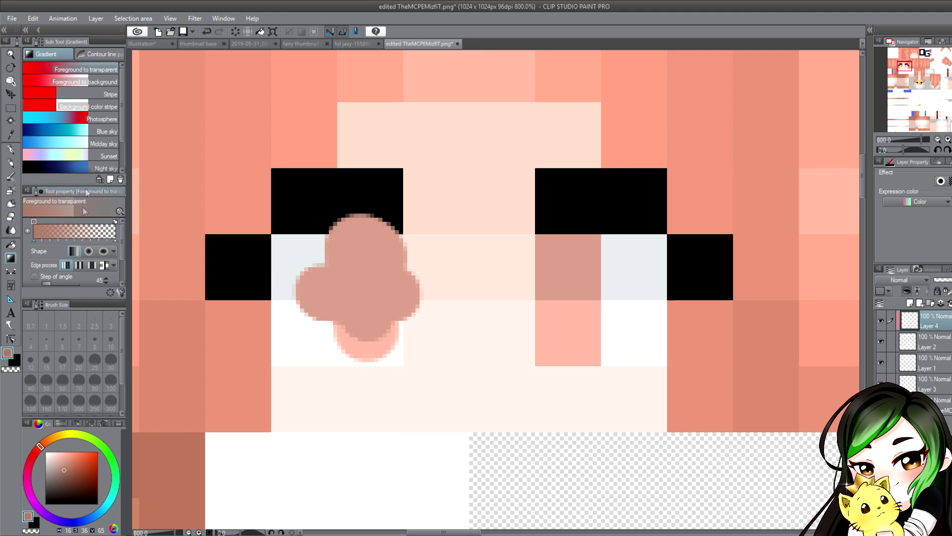
pyautogui.hotkey('ctrl', 'z')
pyautogui.press('b')
pyautogui.click(92, 365)
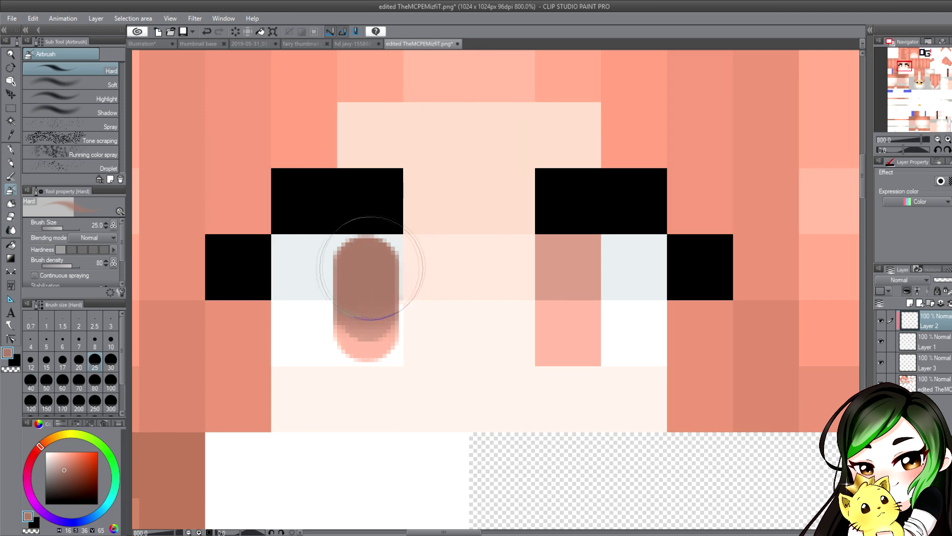
pyautogui.moveTo(386, 234); pyautogui.dragTo(383, 242)
# Delete the blob layer and add a fresh empty layer above Layer 2
pyautogui.hotkey('ctrl', 'shift', 'n')
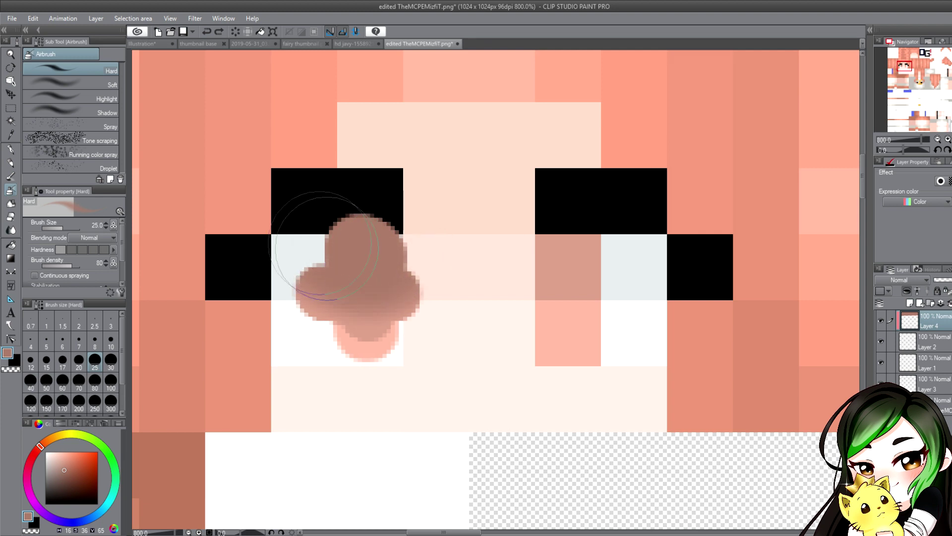
pyautogui.click(949, 303)
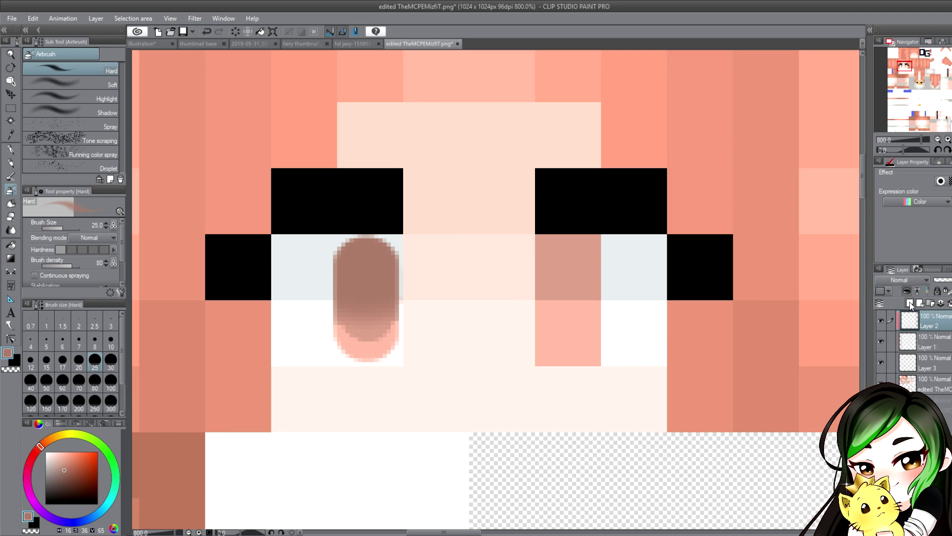
pyautogui.click(909, 303)
# With the G-pen, paint a white oval highlight and a small white dot in the left iris
pyautogui.click(11, 149)
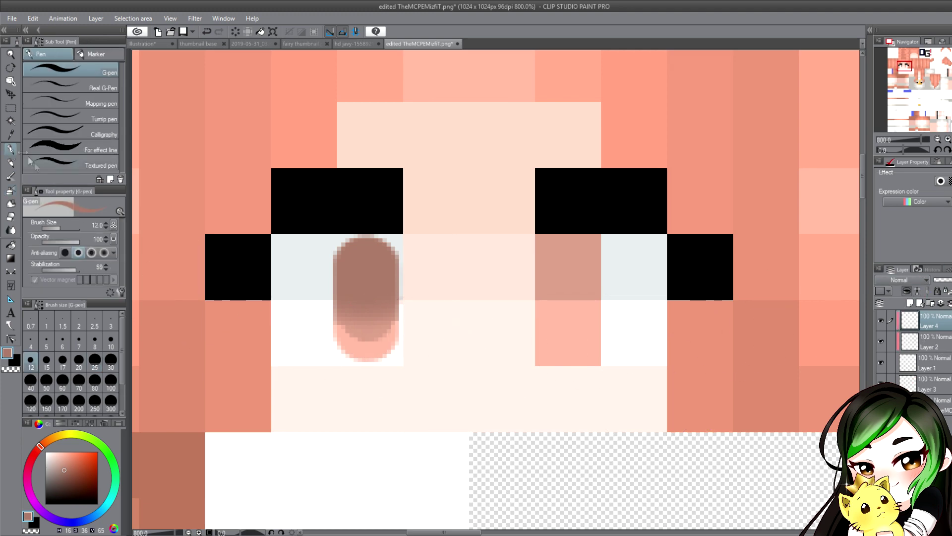
pyautogui.click(355, 44)
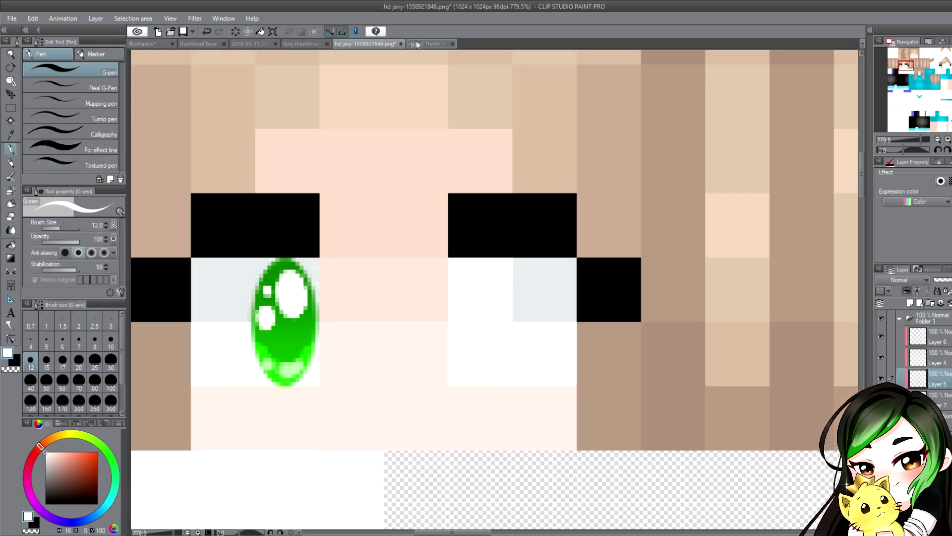
pyautogui.click(420, 43)
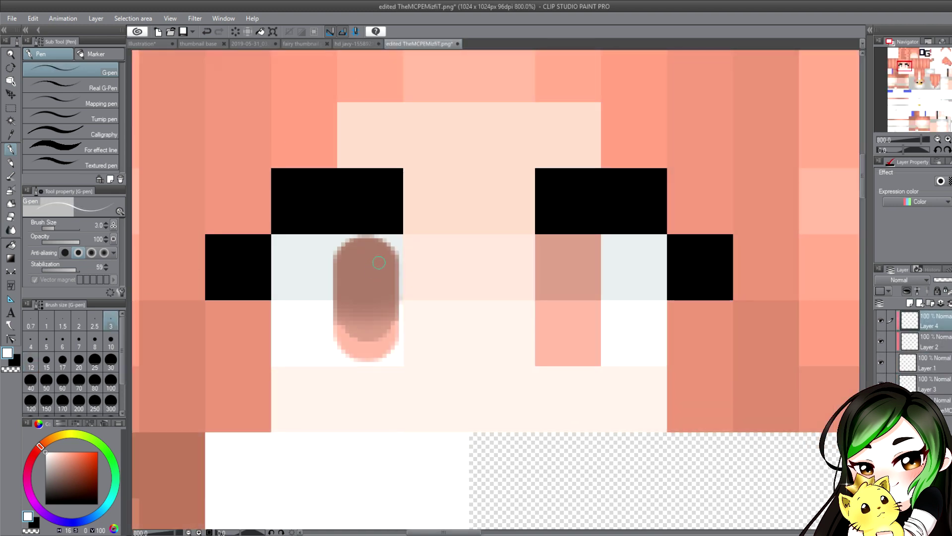
pyautogui.moveTo(379, 263)
pyautogui.mouseDown()
pyautogui.moveTo(367, 290)
pyautogui.moveTo(390, 262)
pyautogui.moveTo(377, 292)
pyautogui.moveTo(386, 268)
pyautogui.moveTo(367, 258)
pyautogui.moveTo(384, 290)
pyautogui.moveTo(377, 268)
pyautogui.moveTo(374, 278)
pyautogui.mouseUp()
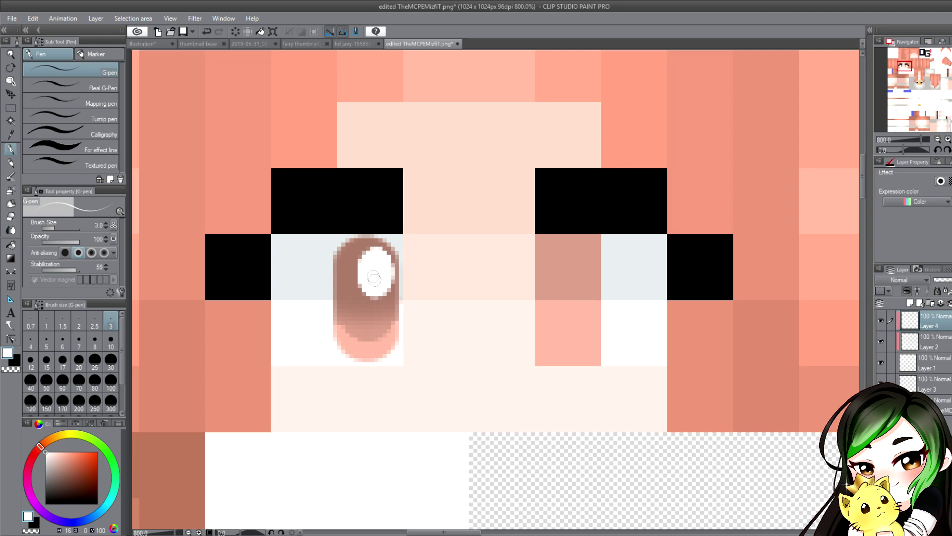
pyautogui.click(360, 45)
pyautogui.click(420, 45)
pyautogui.click(349, 299)
# Paint a pale pink glow along the iris bottom on a new layer above Layer 1
pyautogui.keyDown('alt'); pyautogui.click(564, 323); pyautogui.keyUp('alt')
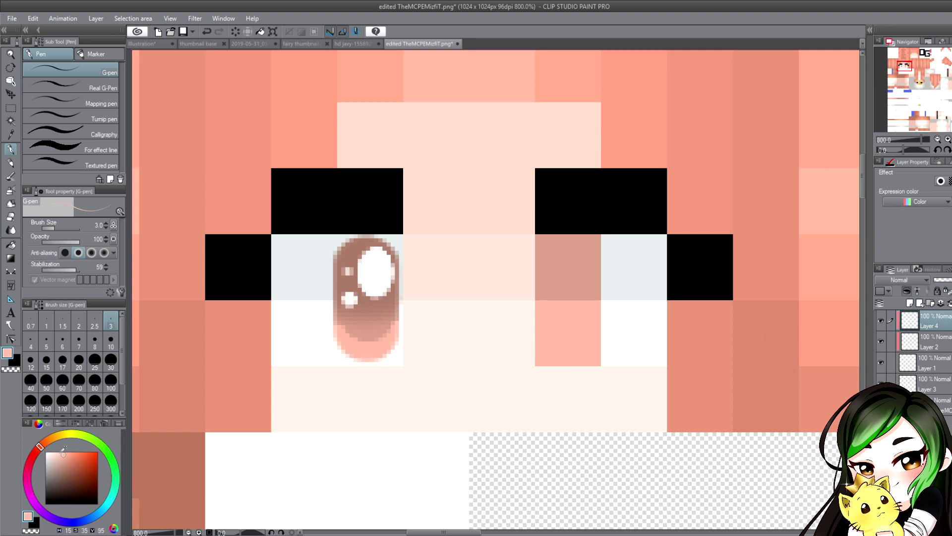
pyautogui.moveTo(63, 453); pyautogui.dragTo(58, 451)
pyautogui.click(934, 367)
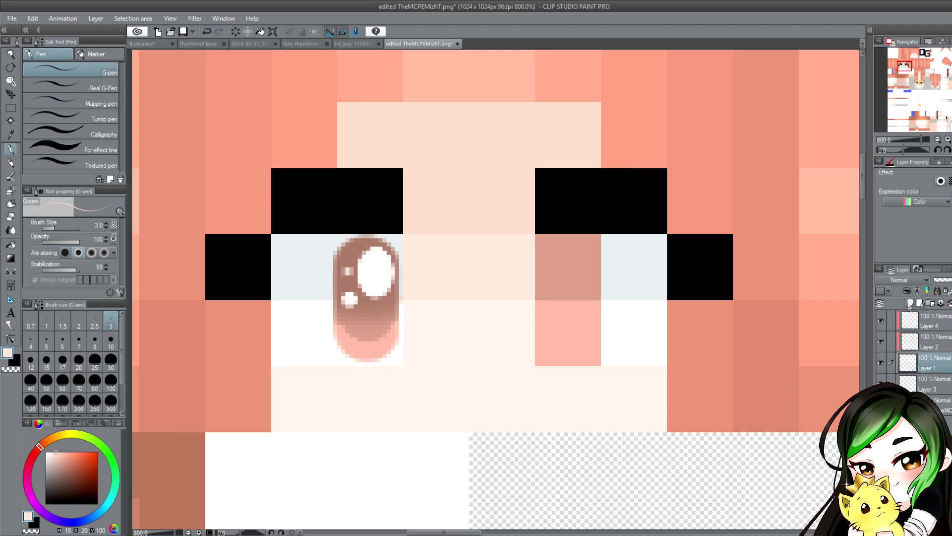
pyautogui.click(910, 302)
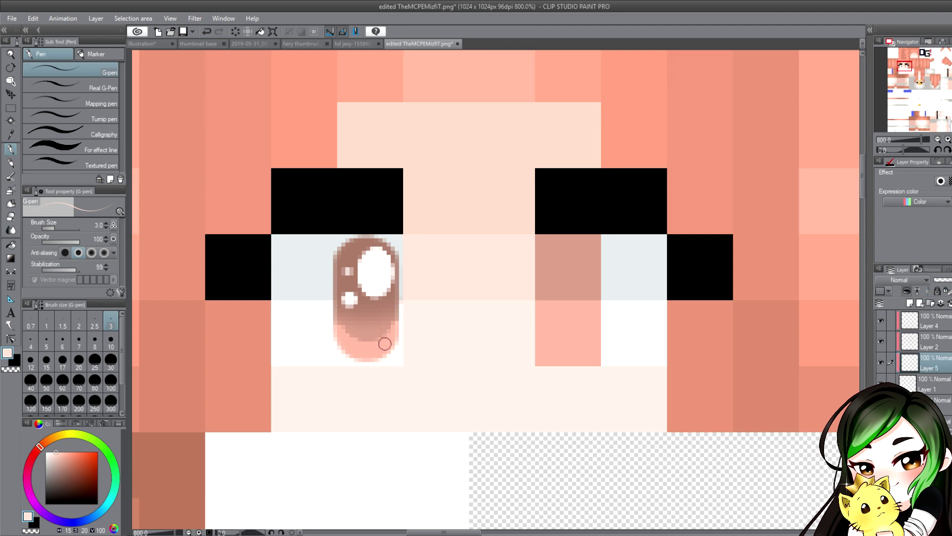
pyautogui.moveTo(385, 344); pyautogui.dragTo(351, 351)
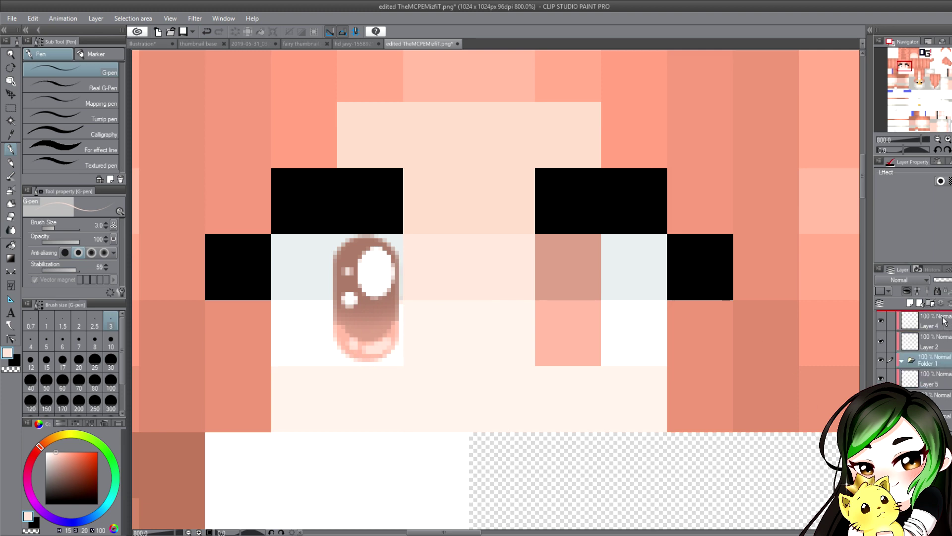
# Group the left-eye layers into Folder 1 and collapse the folder
pyautogui.click(930, 303)
pyautogui.click(942, 337)
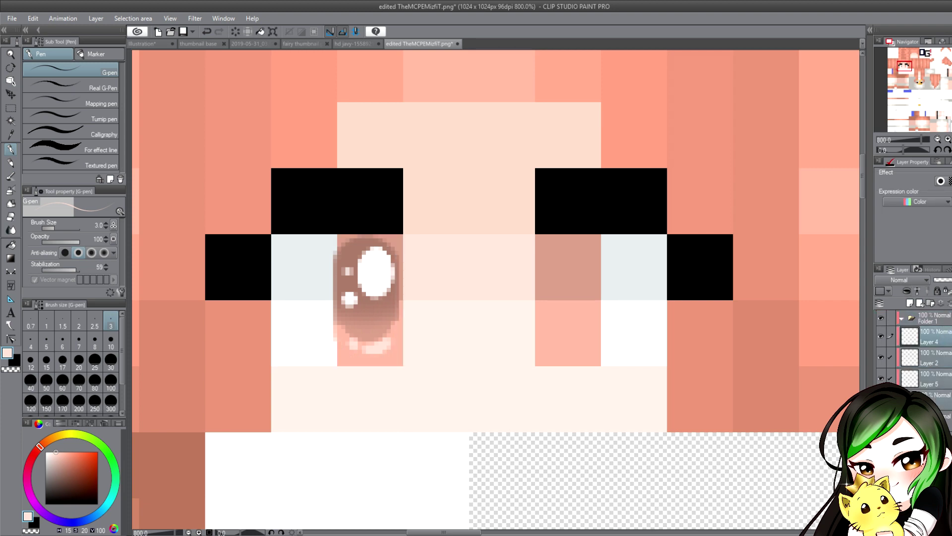
pyautogui.click(943, 402)
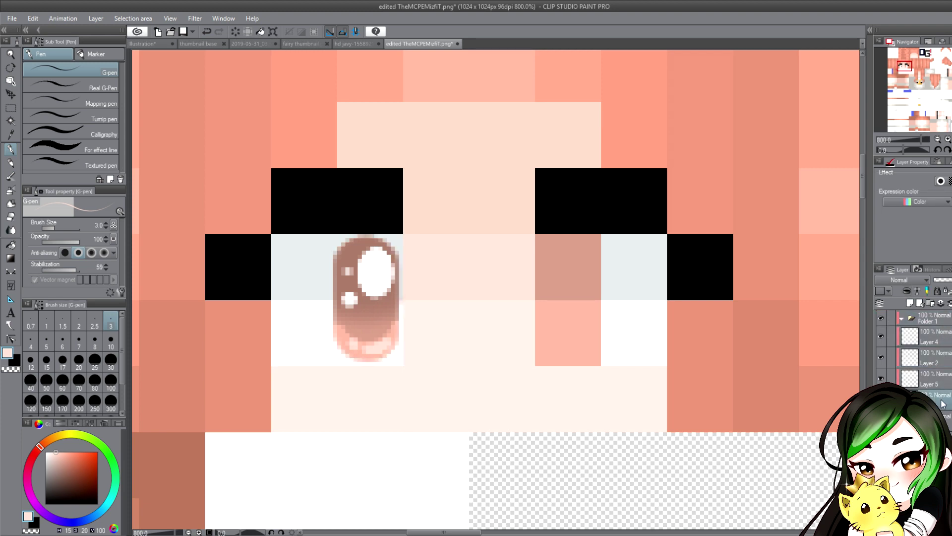
pyautogui.click(939, 323)
pyautogui.click(939, 340)
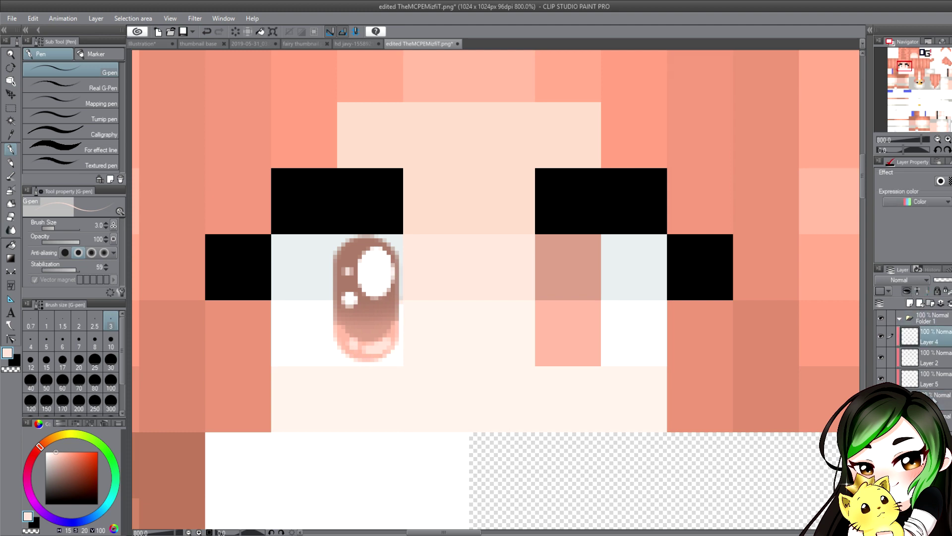
pyautogui.doubleClick(934, 322)
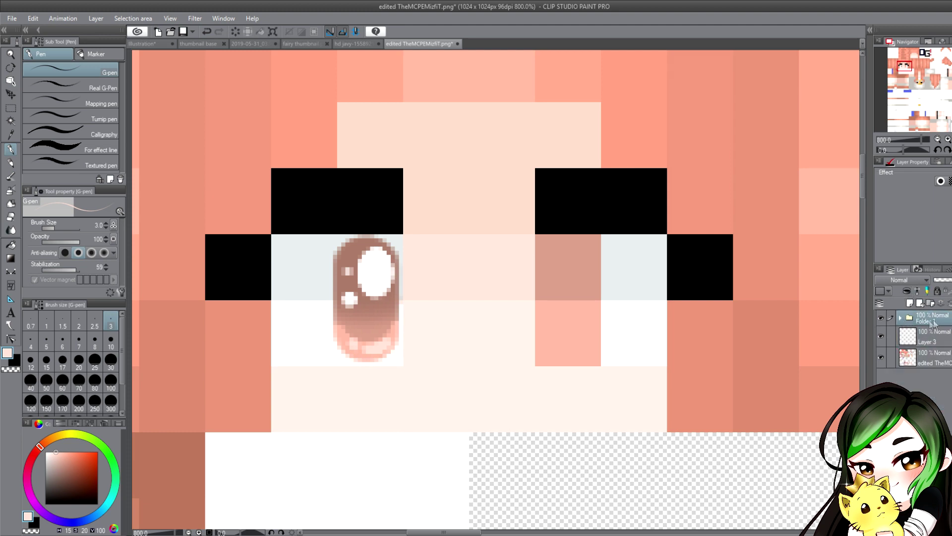
# Duplicate Folder 1, flip it horizontally with Free Transform, and move it onto the right eye
pyautogui.hotkey('ctrl', 'c')
pyautogui.hotkey('ctrl', 'v')
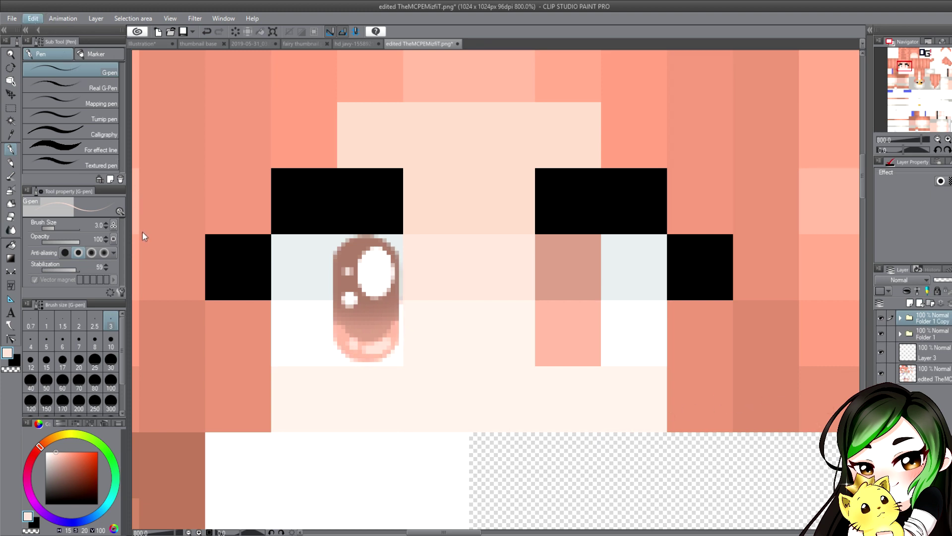
pyautogui.hotkey('ctrl', 't')
pyautogui.moveTo(365, 217); pyautogui.dragTo(589, 217)
pyautogui.press('Return')
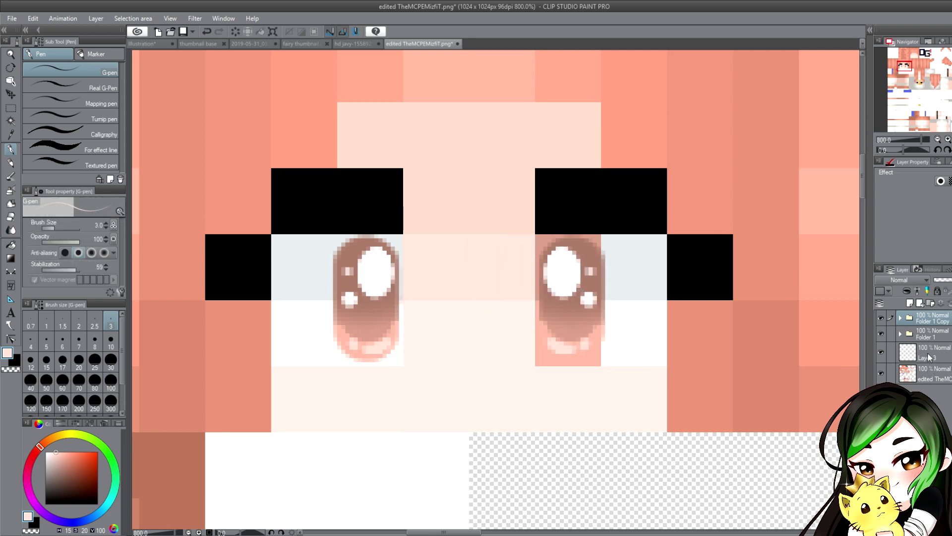
# Pick a pale grey-cyan colour and add a new layer above the skin layer
pyautogui.click(933, 373)
pyautogui.click(10, 108)
pyautogui.moveTo(321, 234); pyautogui.dragTo(403, 300)
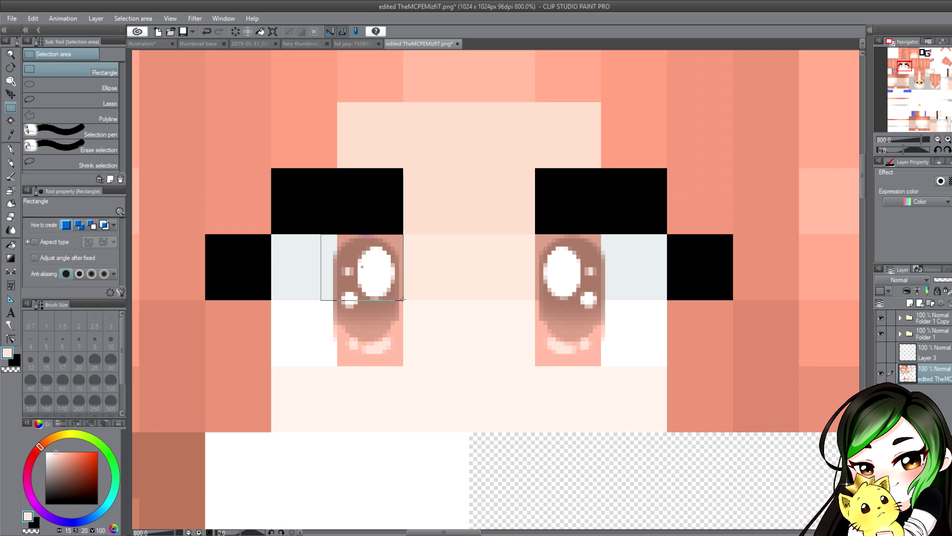
pyautogui.moveTo(601, 234); pyautogui.dragTo(536, 300)
pyautogui.keyDown('alt'); pyautogui.click(537, 299); pyautogui.keyUp('alt')
pyautogui.press('p')
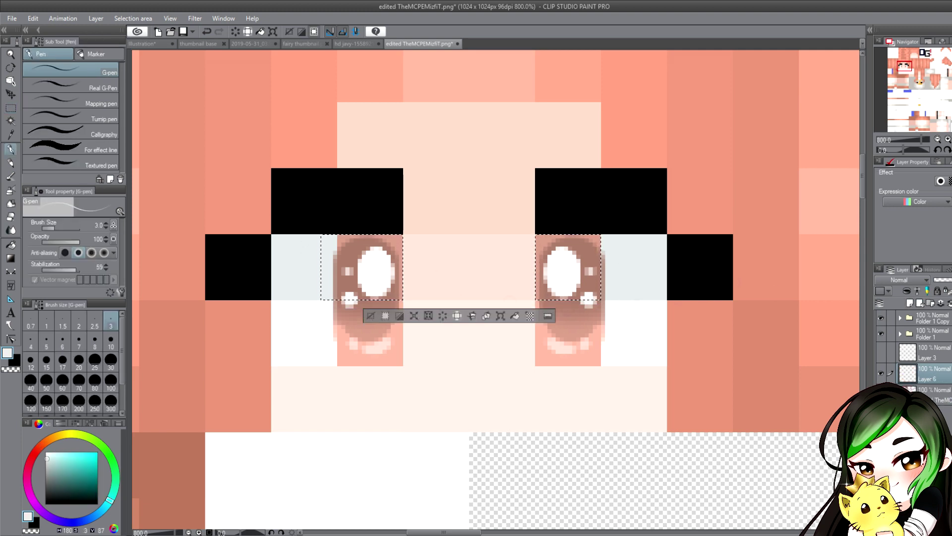
pyautogui.hotkey('ctrl', 'shift', 'n')
# Fill the lower halves of both eyes with the pale grey-cyan colour
pyautogui.hotkey('ctrl', 'd')
pyautogui.press('m')
pyautogui.moveTo(309, 300); pyautogui.dragTo(402, 365)
pyautogui.moveTo(618, 301); pyautogui.dragTo(537, 366)
pyautogui.click(525, 382)
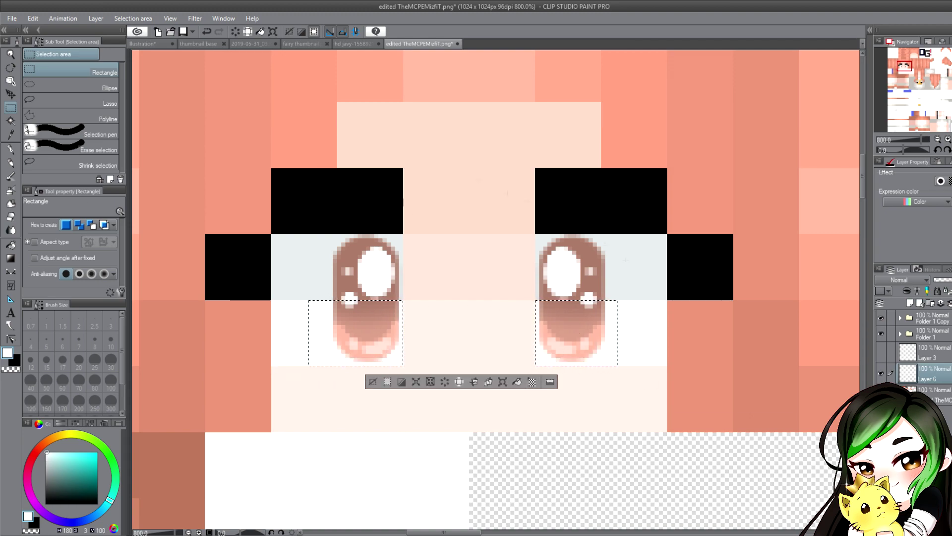
pyautogui.hotkey('ctrl', 'd')
pyautogui.scroll(-4, 382, 207)
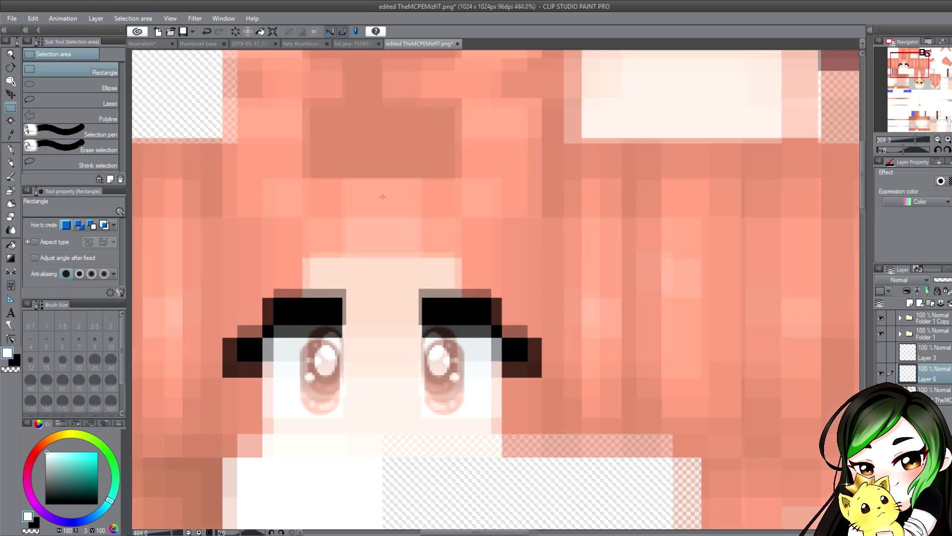
pyautogui.scroll(-5, 382, 207)
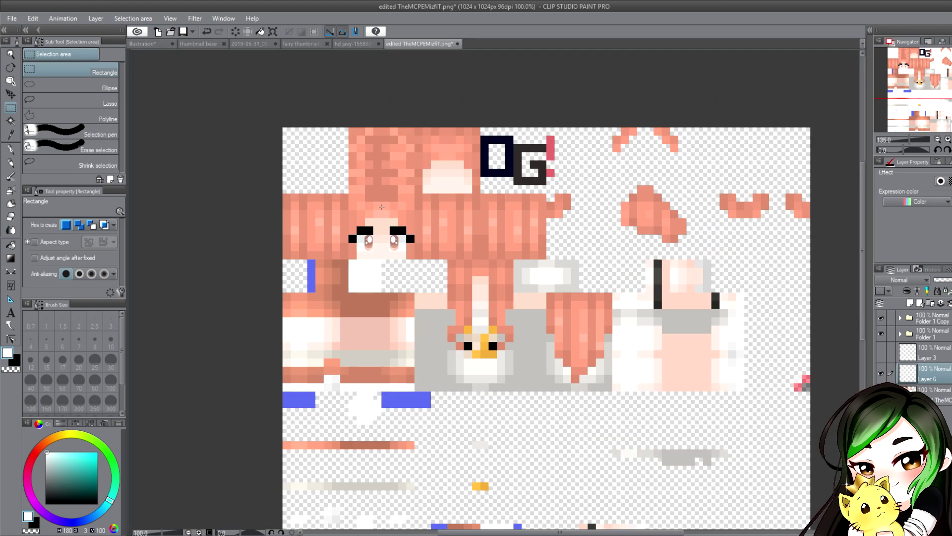
pyautogui.scroll(5, 383, 211)
pyautogui.scroll(3, 384, 216)
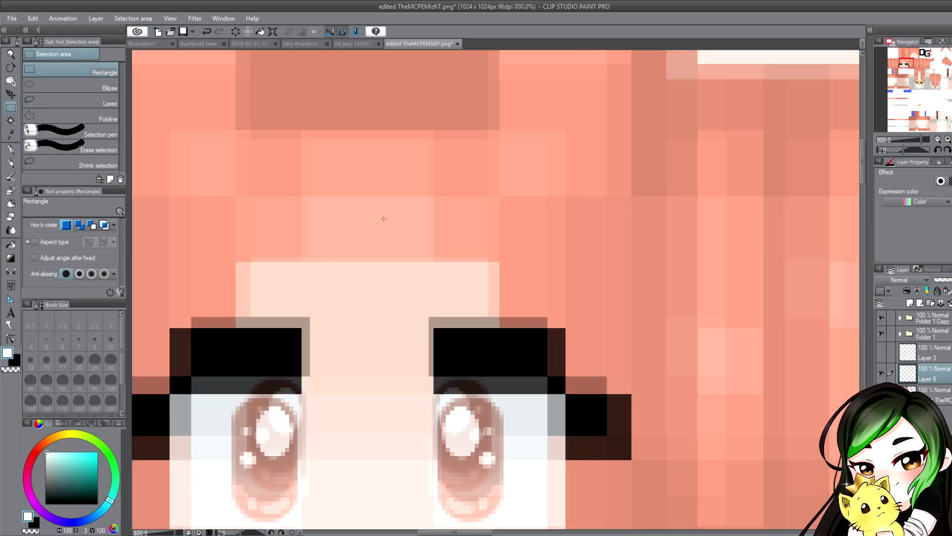
pyautogui.scroll(-3, 385, 218)
pyautogui.scroll(1, 384, 218)
pyautogui.scroll(1, 384, 218)
pyautogui.scroll(-3, 383, 218)
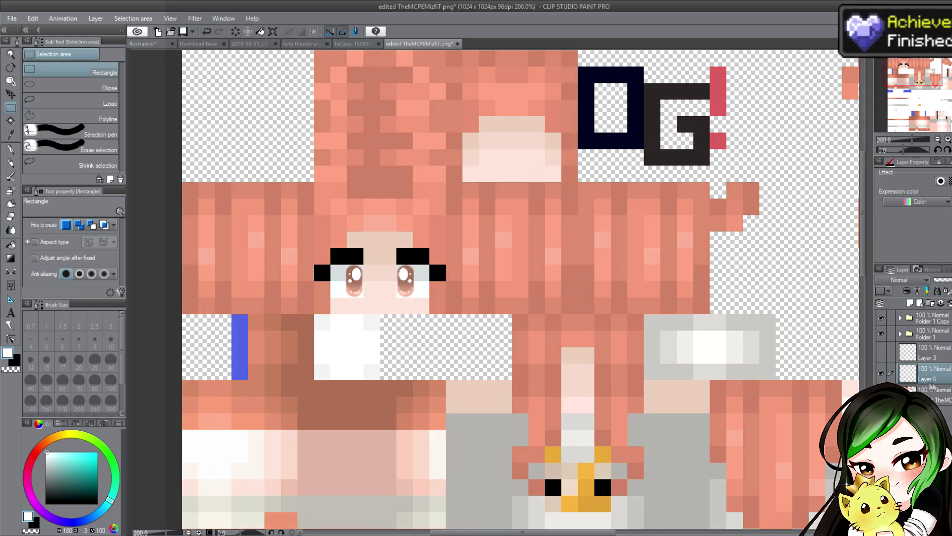
pyautogui.click(10, 149)
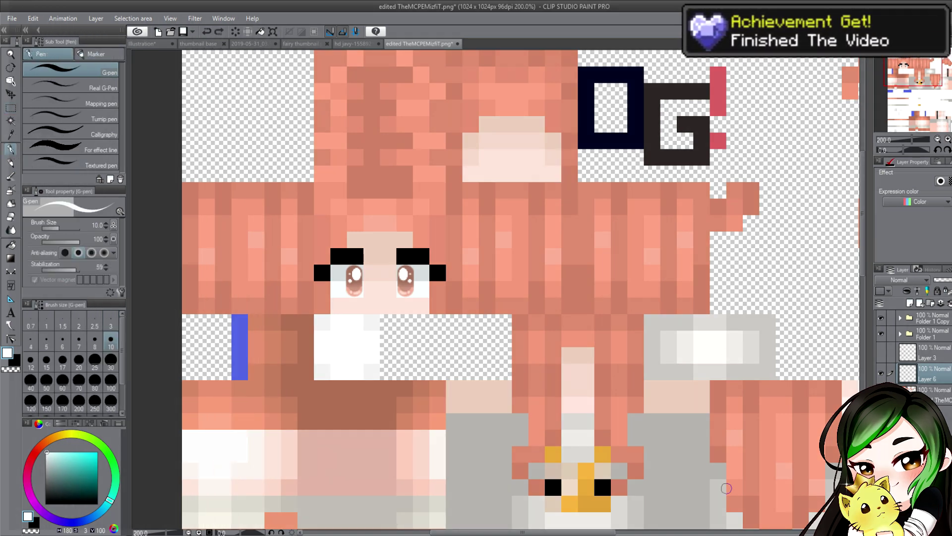